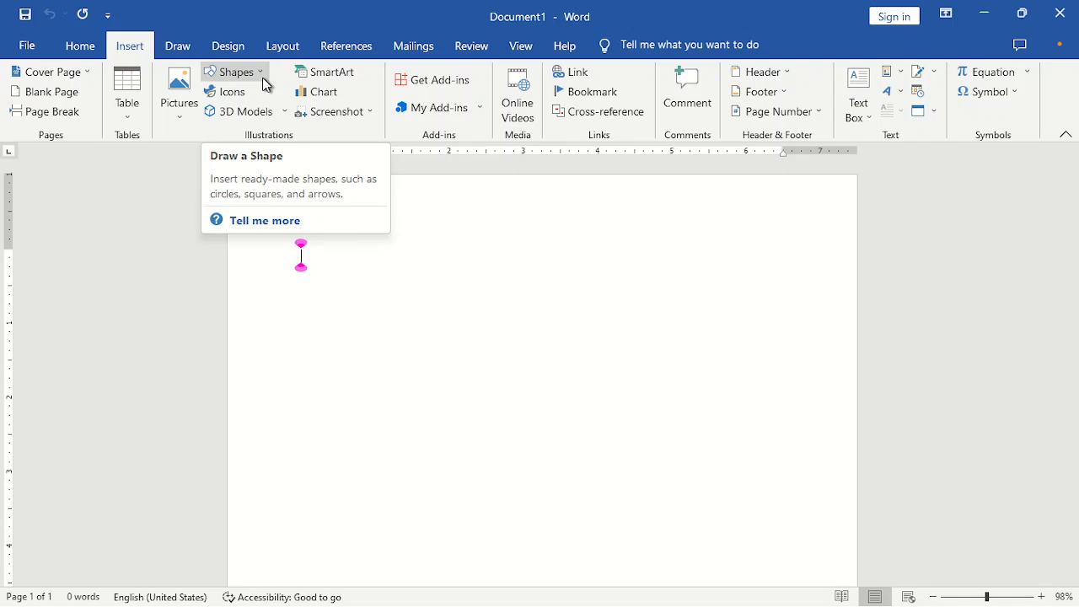
Draw a rectangle about 3.84" wide and 2.89" high on the blank page.
left_click(263, 79)
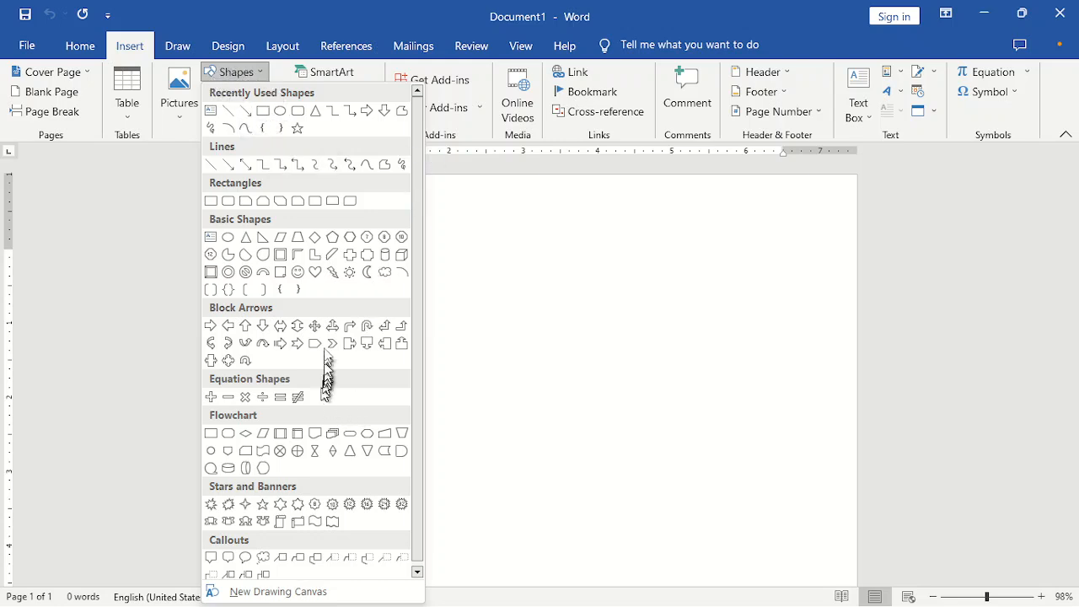
left_click(265, 114)
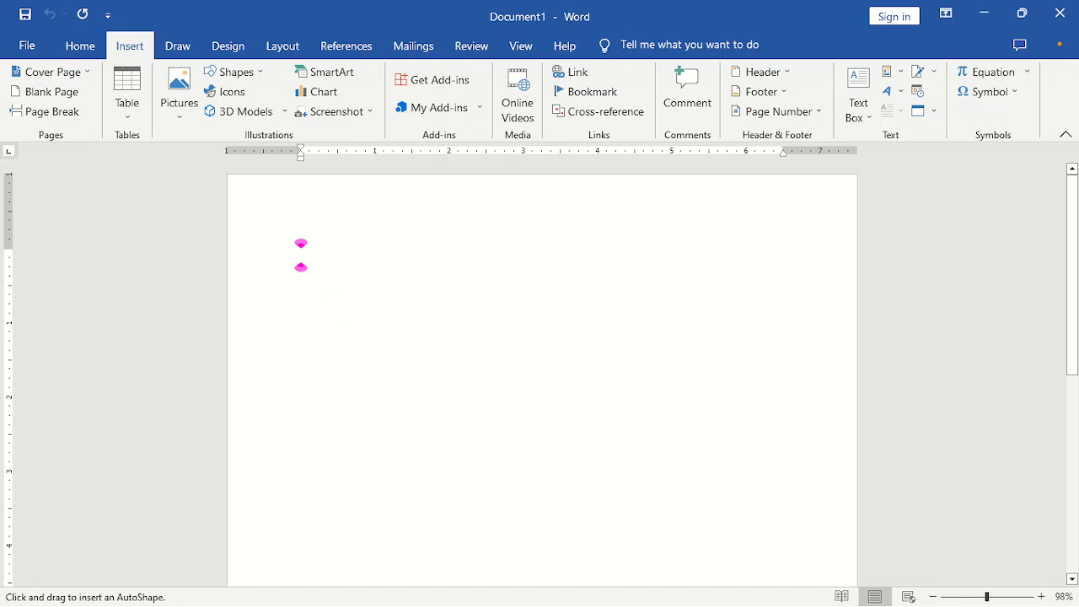
mouse_move(344, 310)
left_mouse_down()
mouse_move(664, 486)
mouse_move(746, 512)
mouse_move(723, 481)
mouse_move(550, 445)
mouse_move(533, 458)
mouse_move(573, 511)
mouse_move(629, 523)
left_mouse_up()
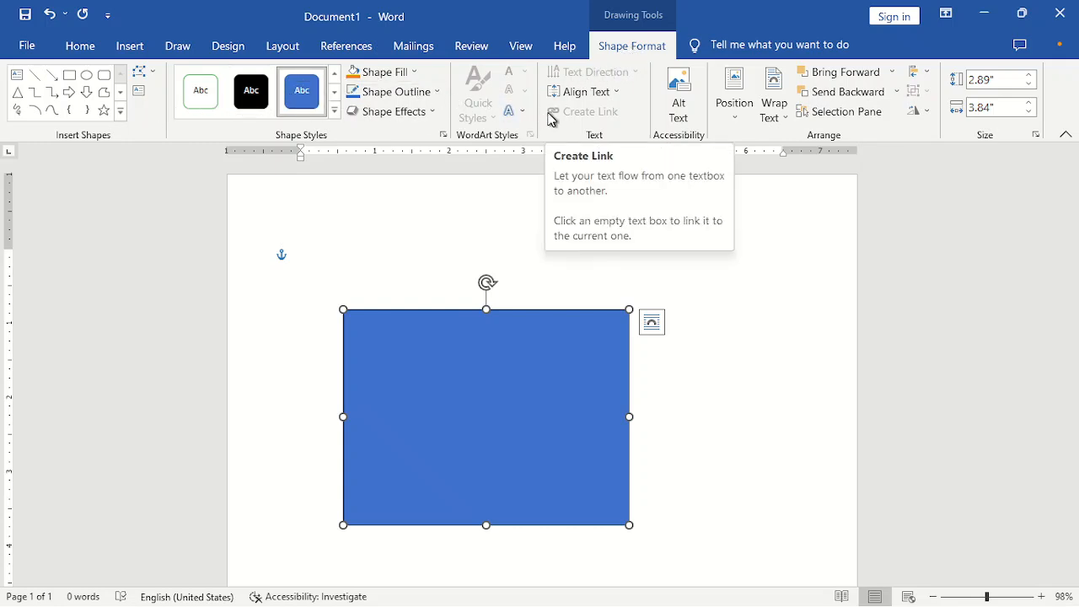
Draw a heart about 1.89" wide and 2.01" high beside the rectangle, and reposition both shapes side by side with a gap between them.
left_click(119, 118)
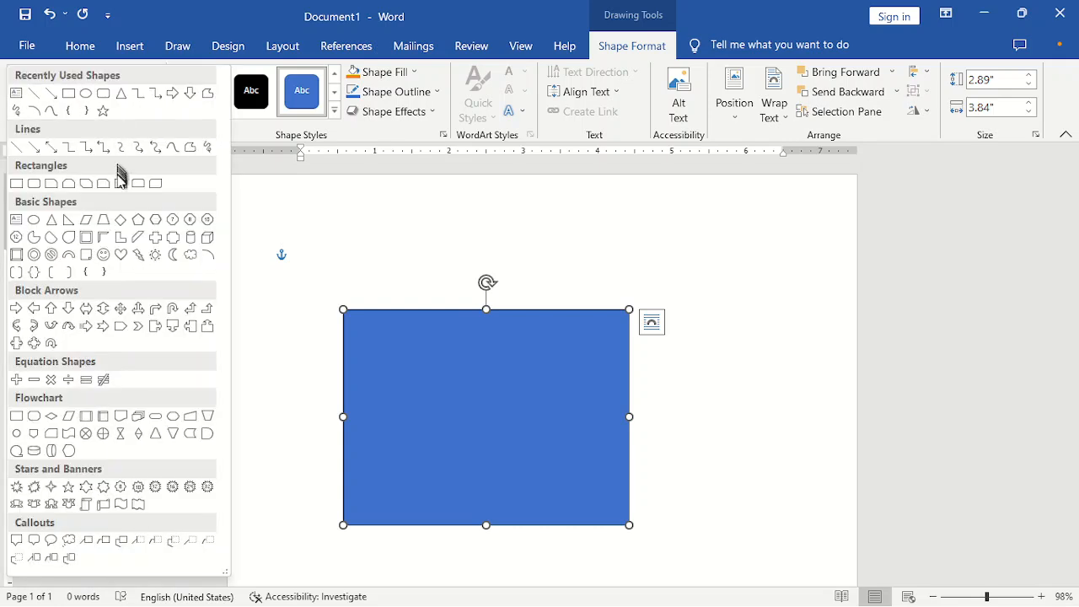
left_click(119, 255)
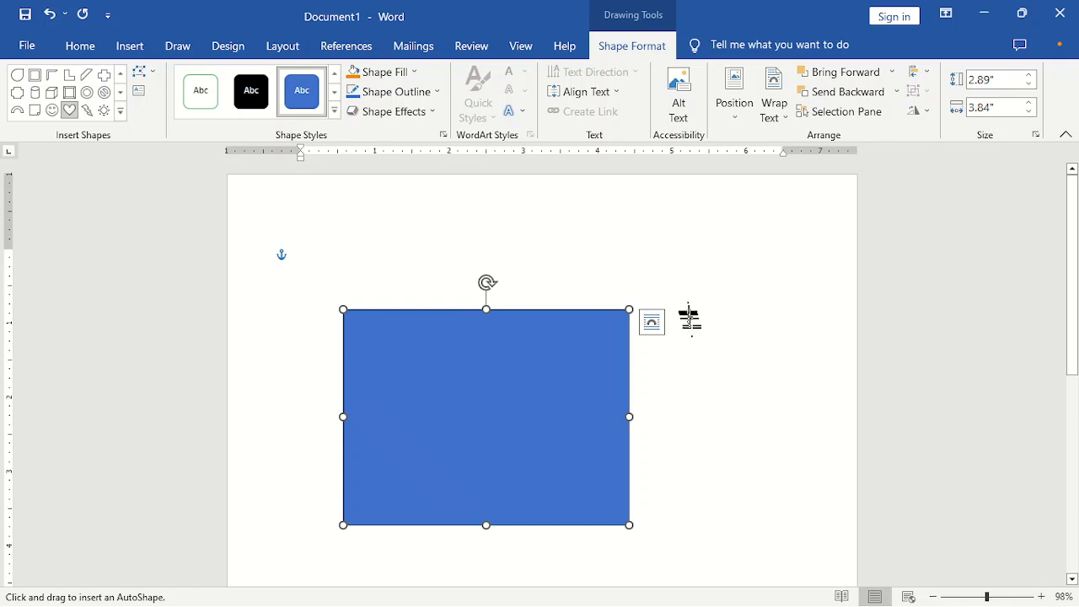
left_click_drag(685, 306, 824, 451)
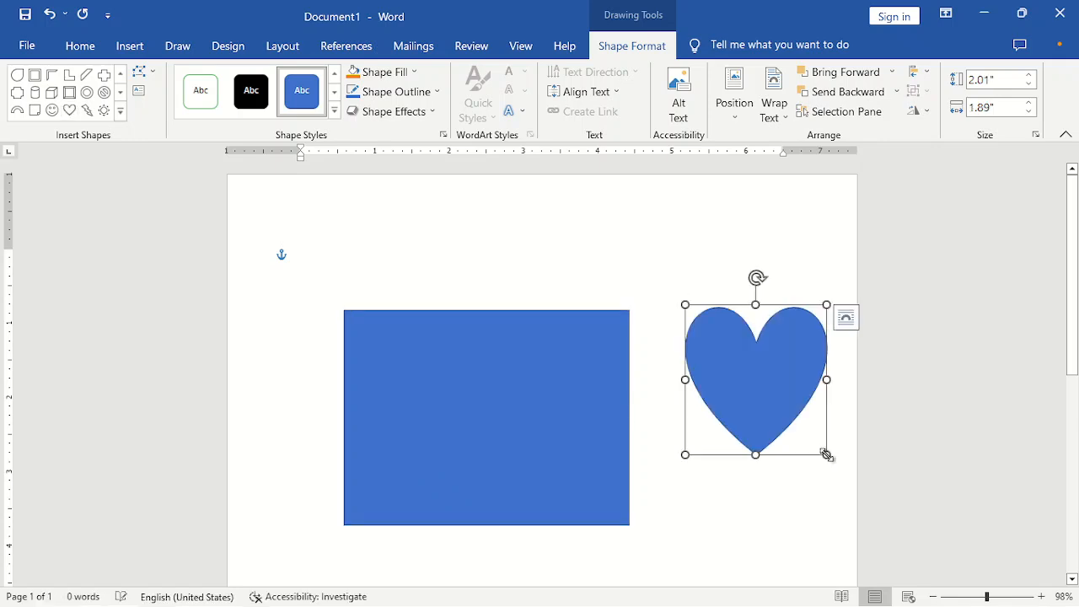
left_click_drag(766, 400, 722, 446)
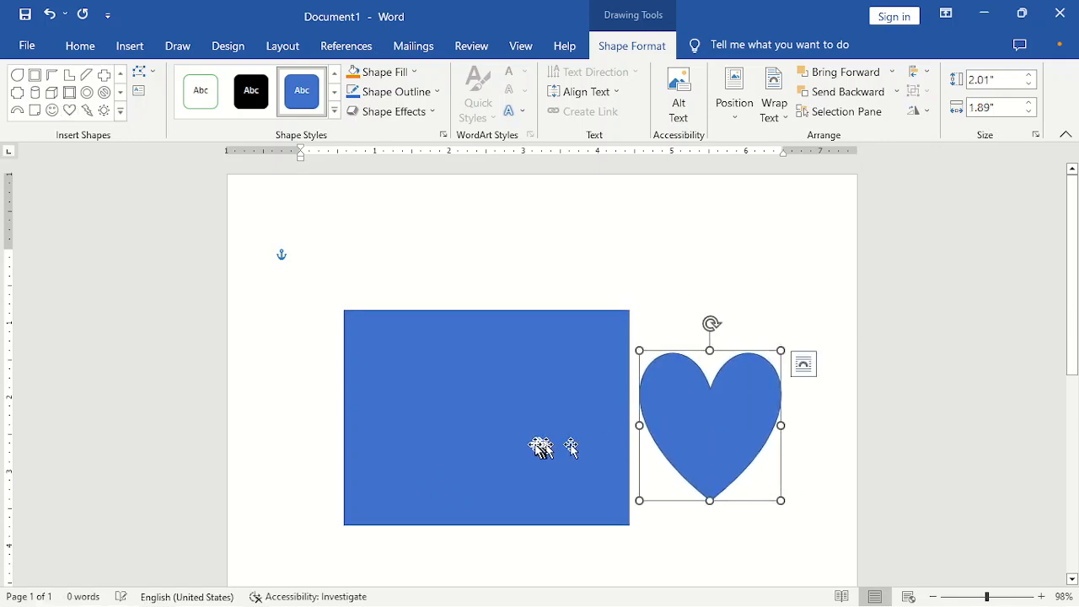
left_click_drag(539, 447, 472, 446)
Change the heart into a pentagon block arrow.
left_click(678, 437)
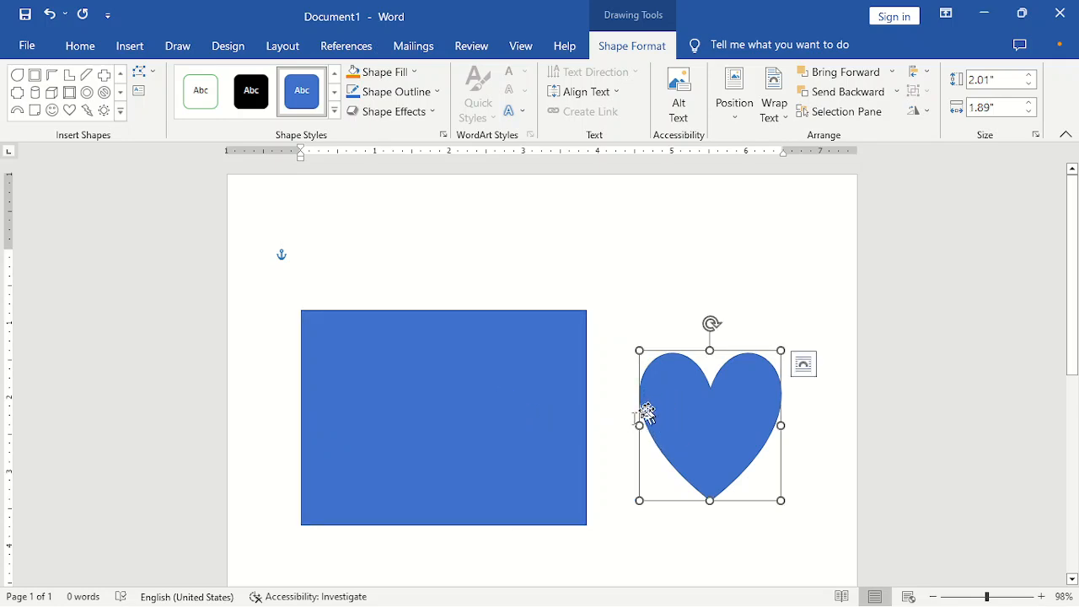
left_click(160, 76)
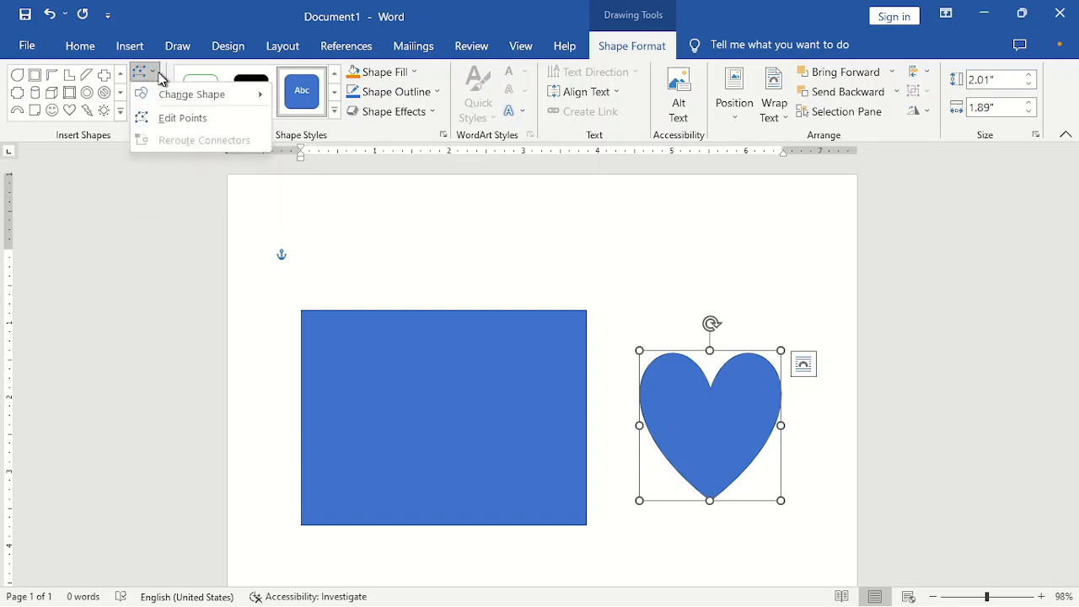
mouse_move(180, 100)
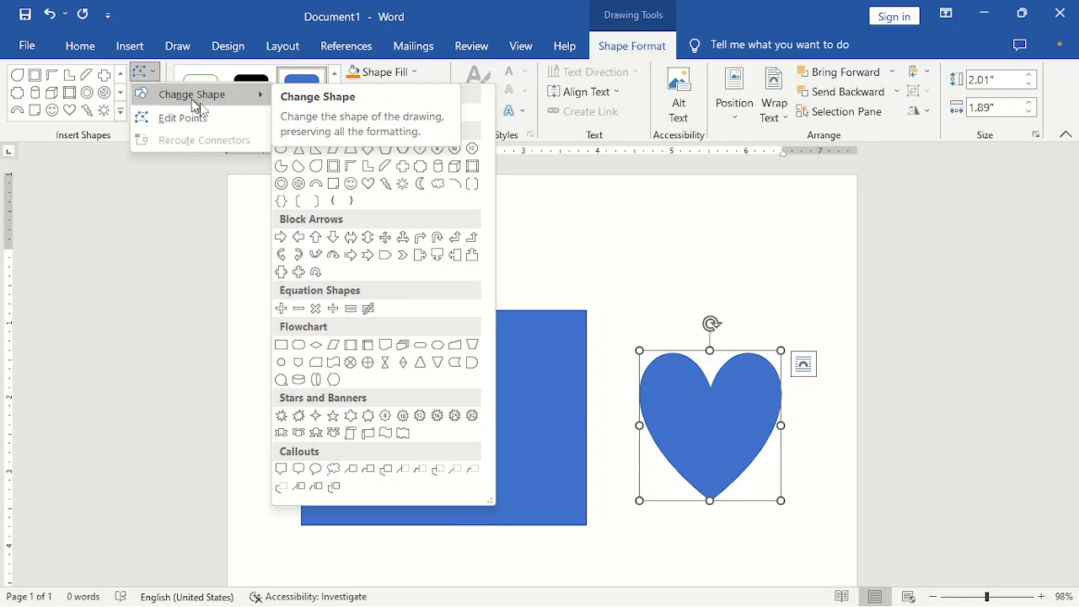
left_click(387, 259)
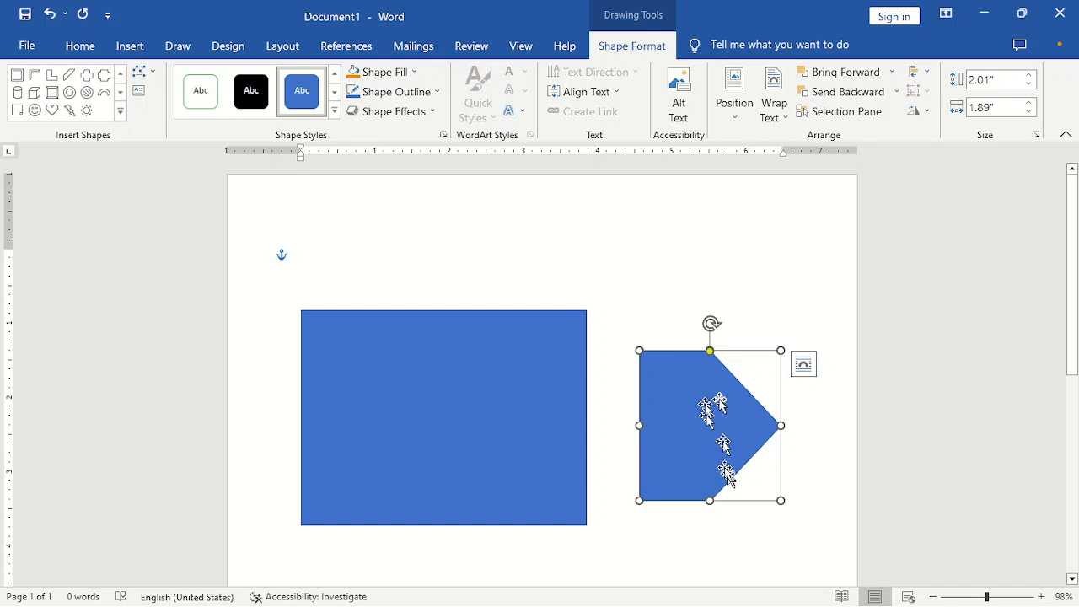
Change the smaller shape beside the rectangle into a 10-point star.
left_click(150, 74)
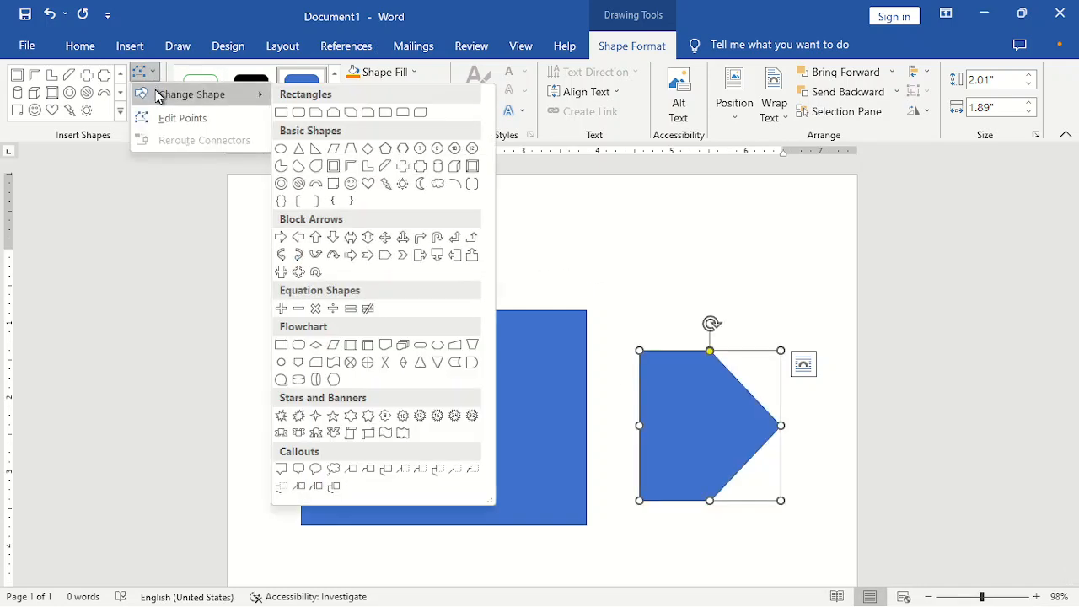
left_click(402, 417)
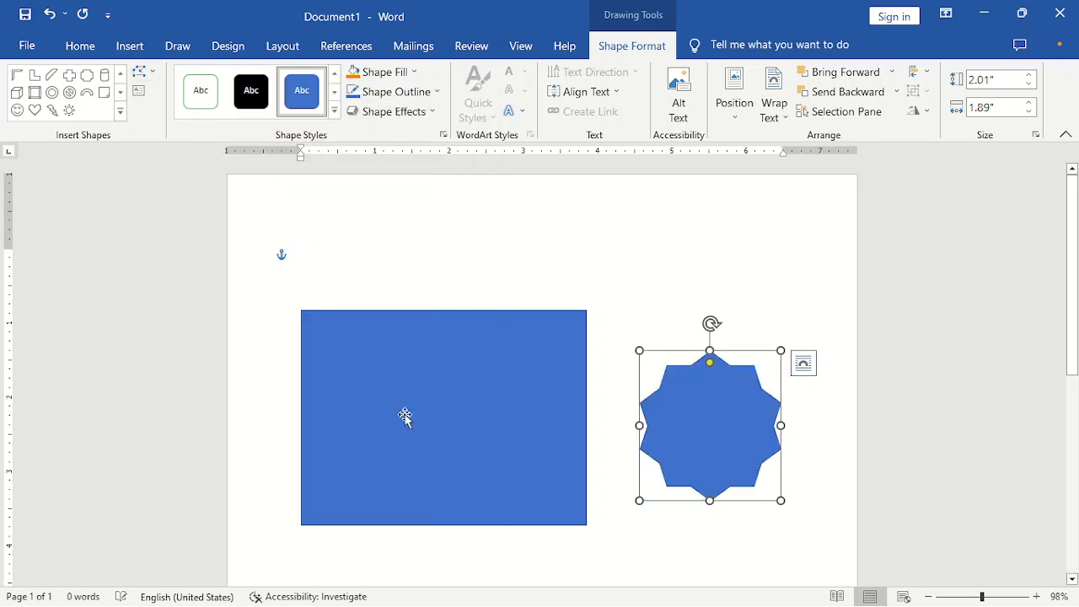
left_click(751, 313)
left_click(721, 392)
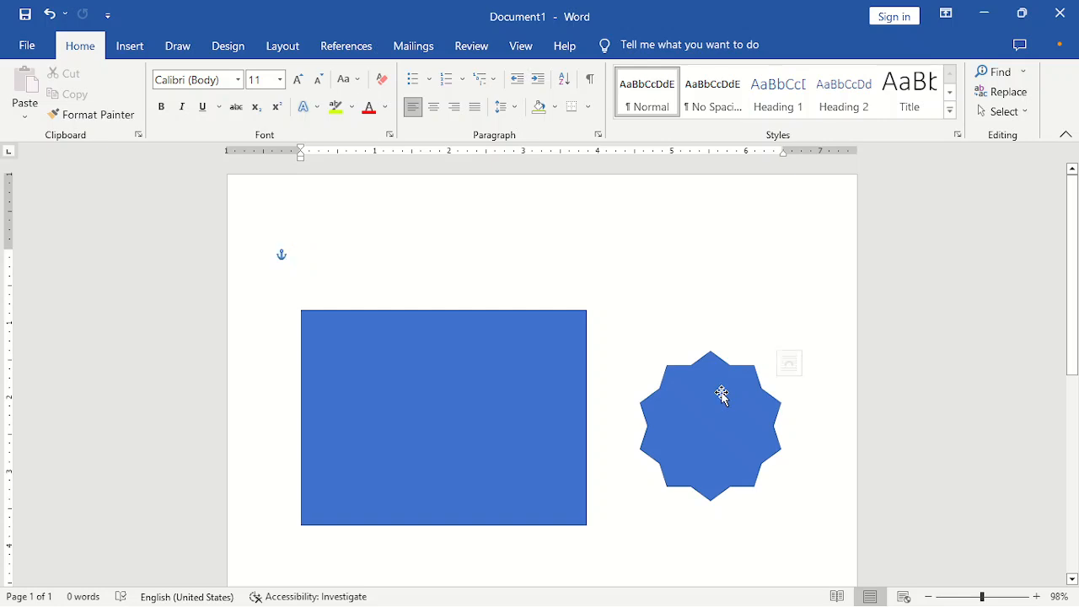
Apply the yellow theme style from the last row of Theme Styles to the rectangle.
left_click(482, 379)
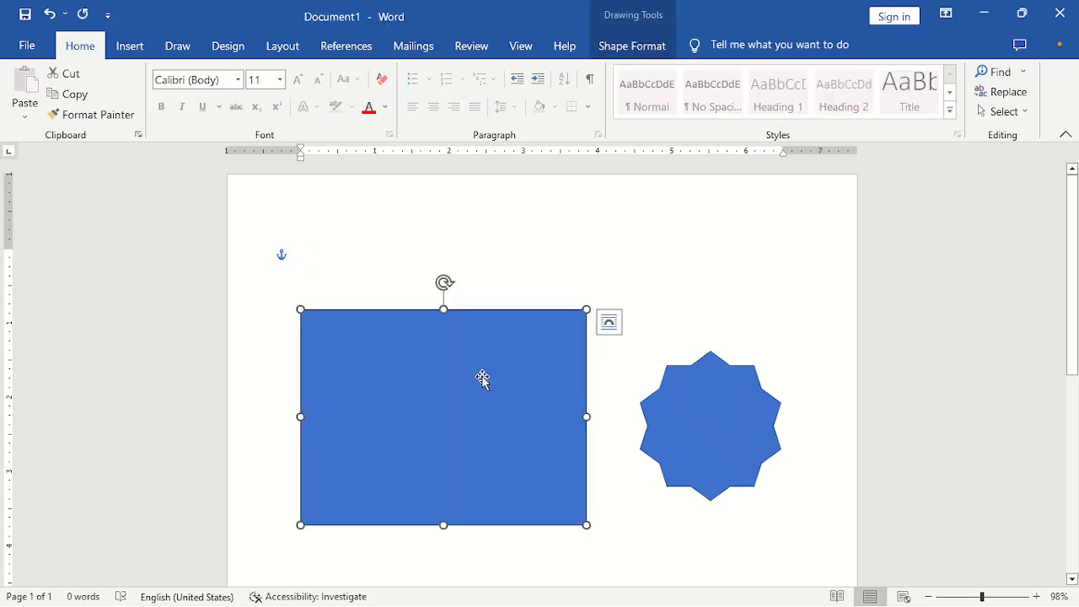
left_click(607, 44)
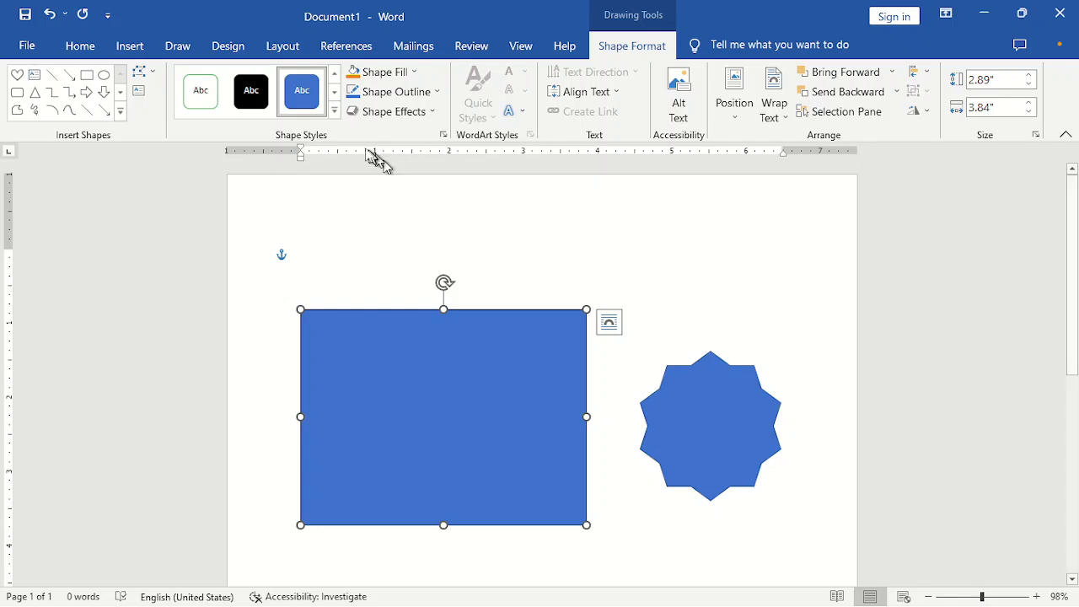
left_click(334, 110)
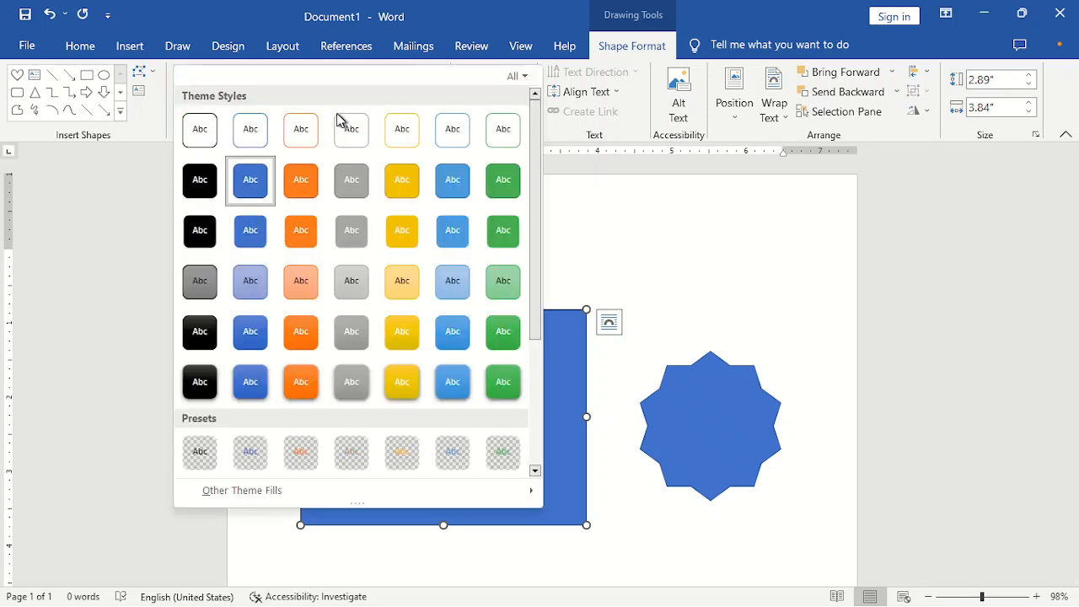
left_click(615, 276)
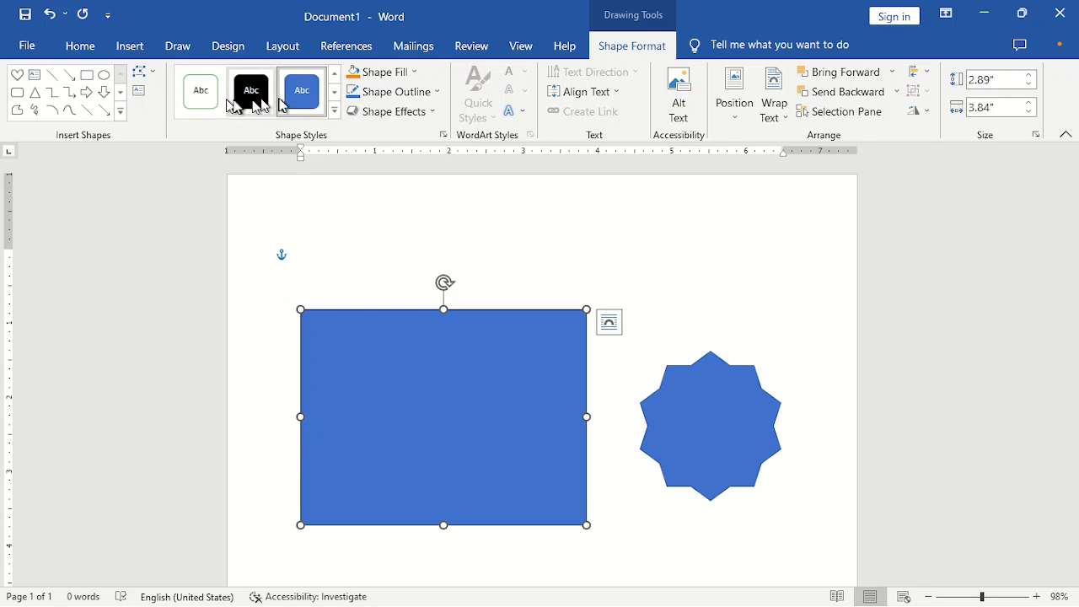
left_click(335, 111)
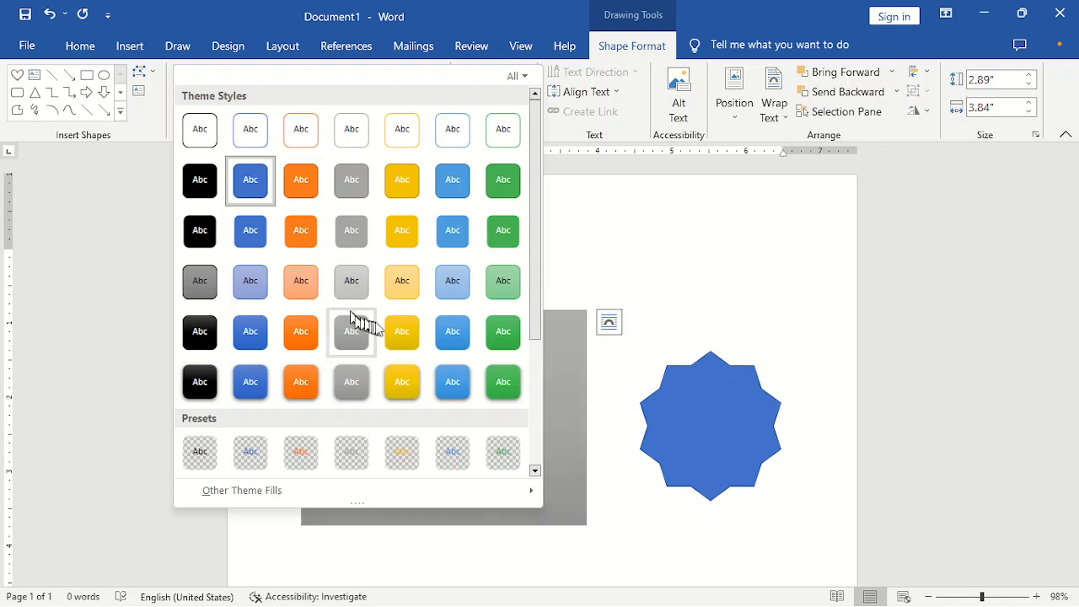
left_click(402, 382)
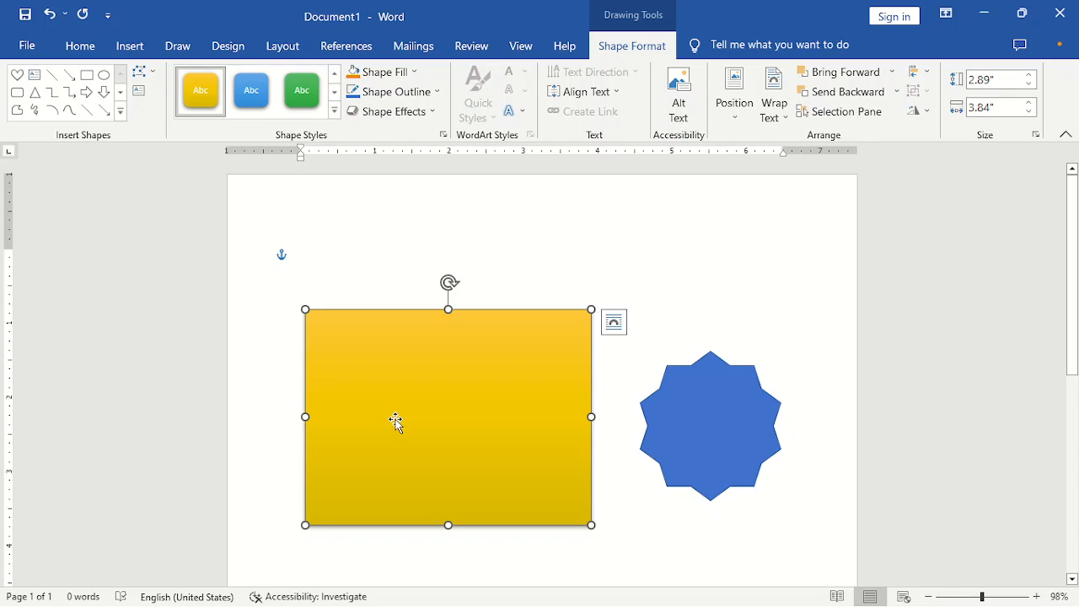
Fill the rectangle with the standard color Green and give it a 6 pt red outline.
left_click(413, 76)
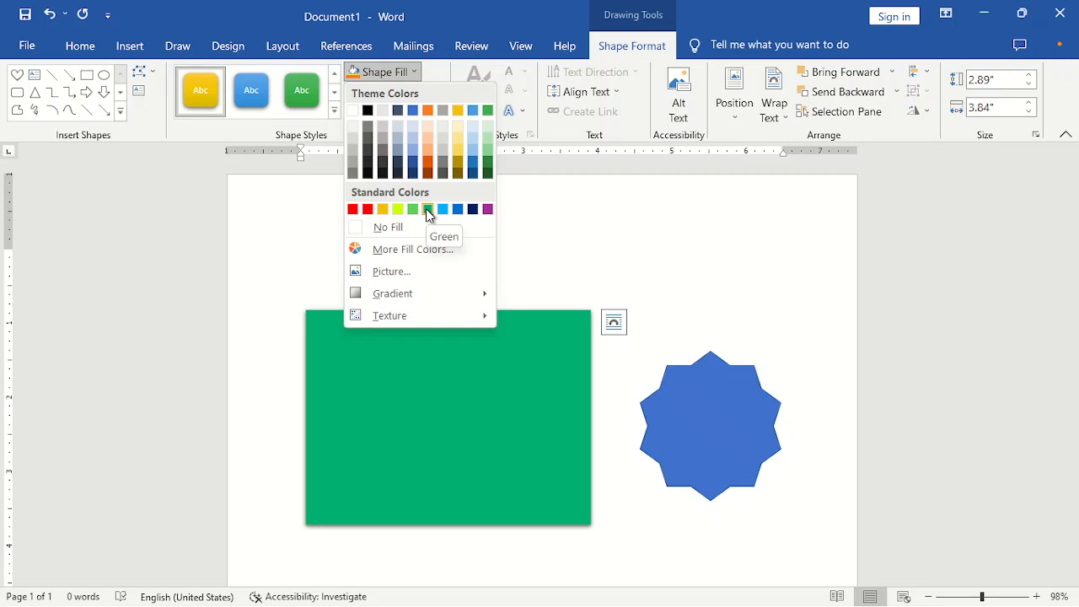
left_click(426, 208)
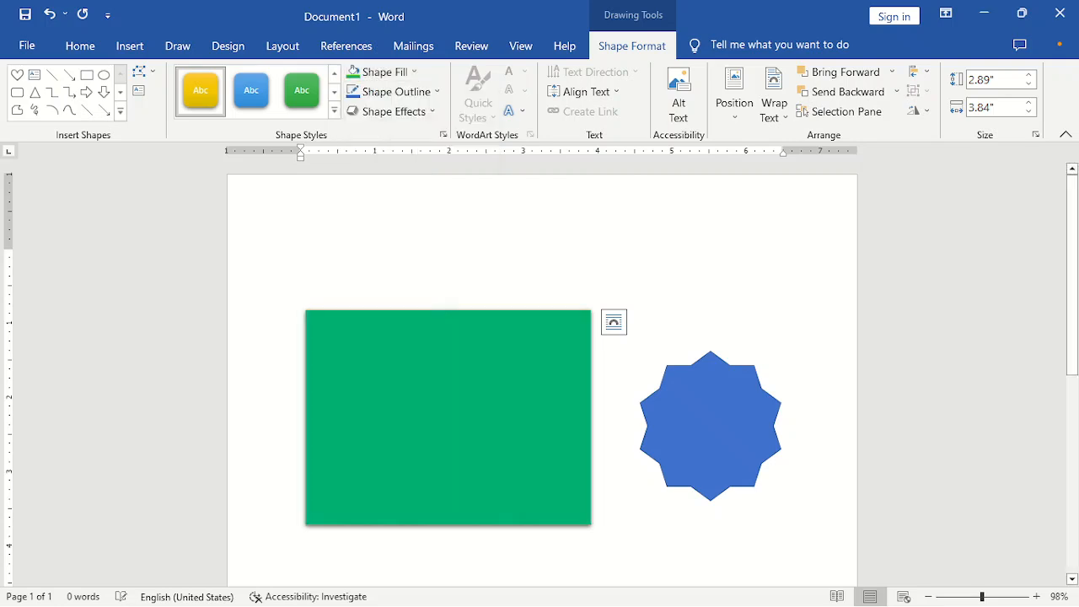
left_click(432, 93)
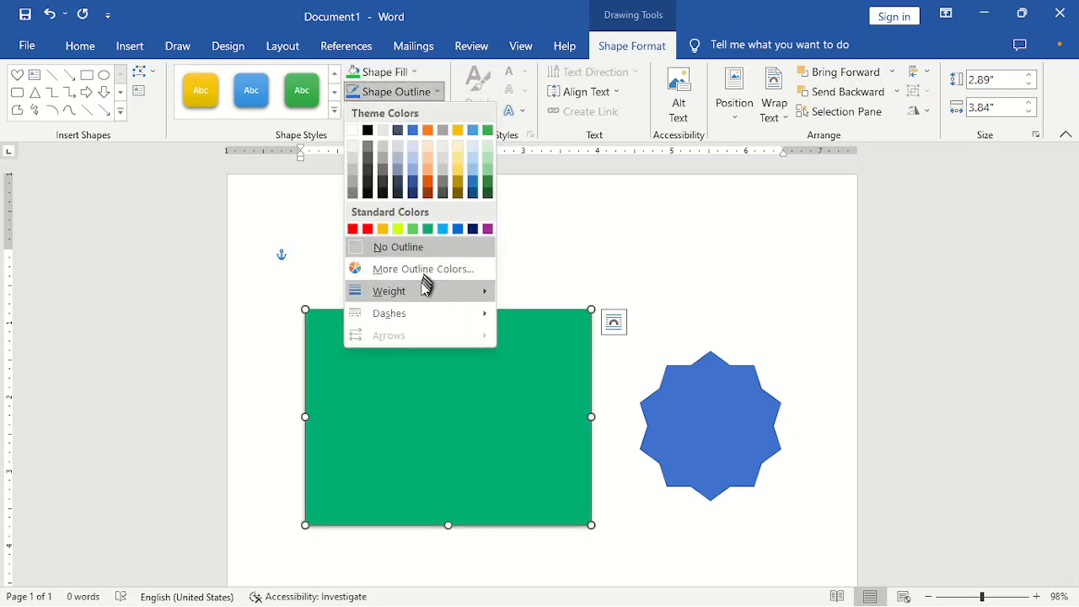
mouse_move(417, 293)
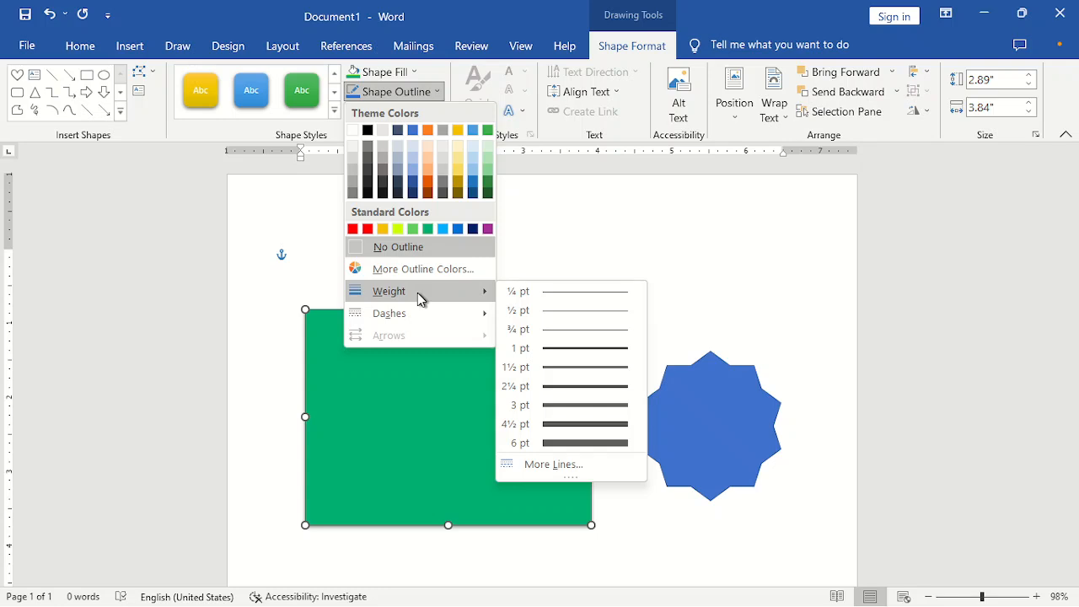
left_click(569, 445)
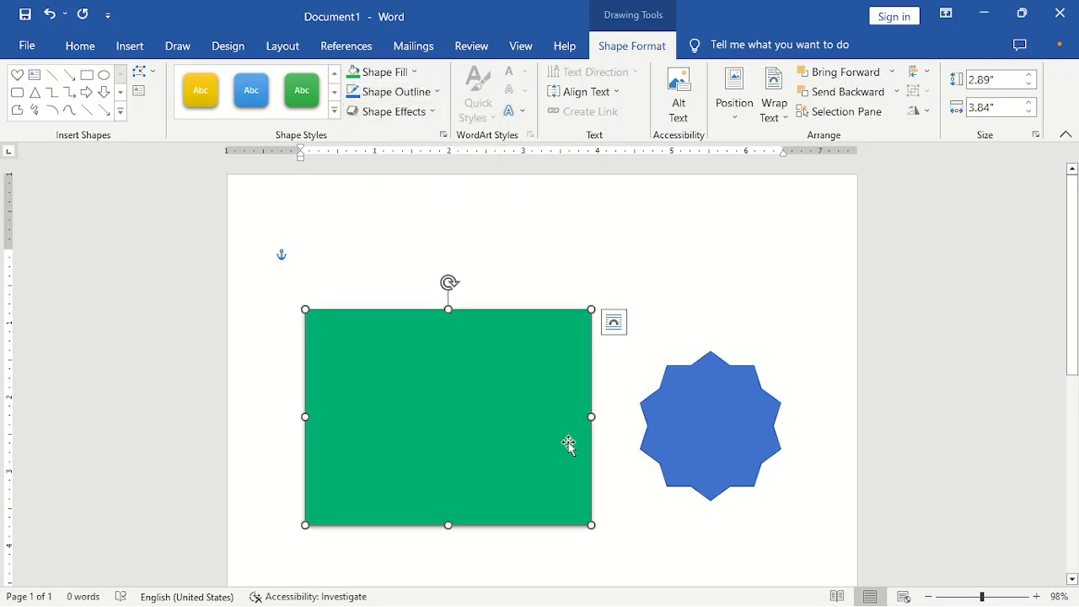
left_click(436, 92)
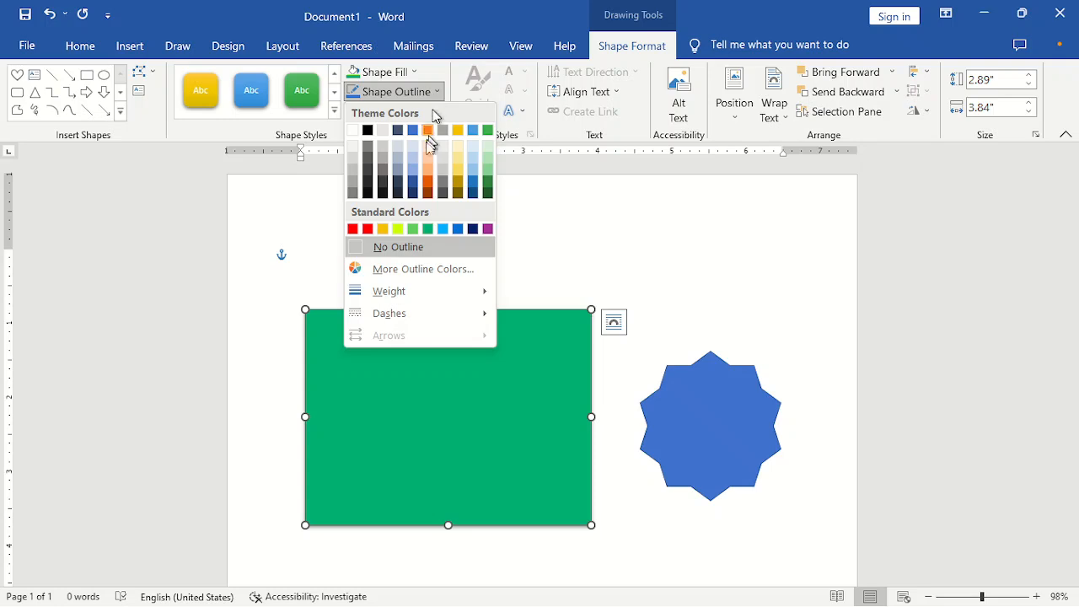
left_click(354, 229)
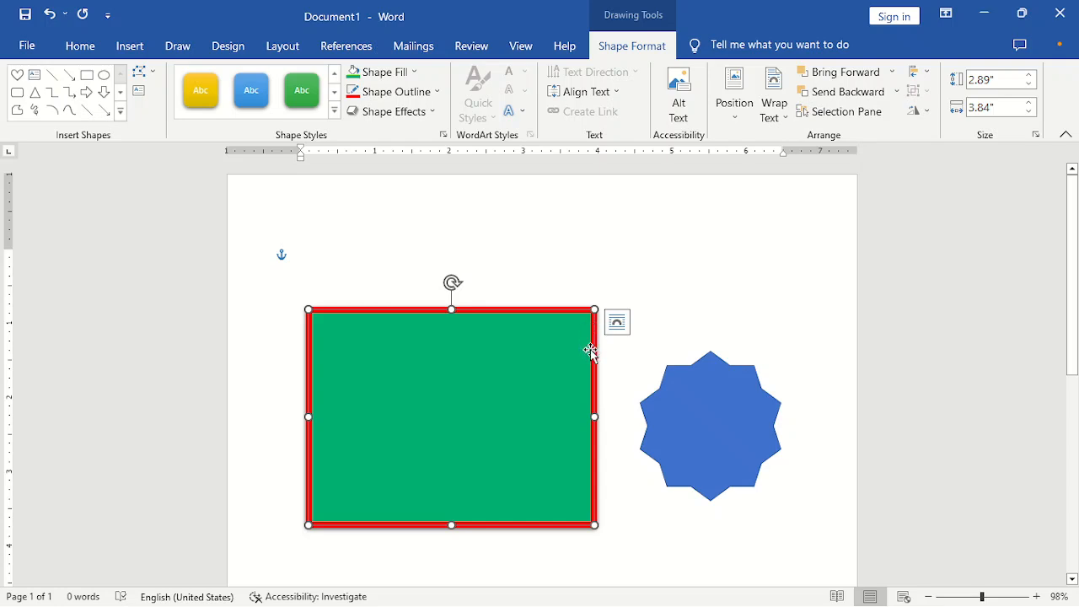
Fill the rectangle with the WELCOME picture "download (1)" from the MY FILES folder.
left_click(413, 72)
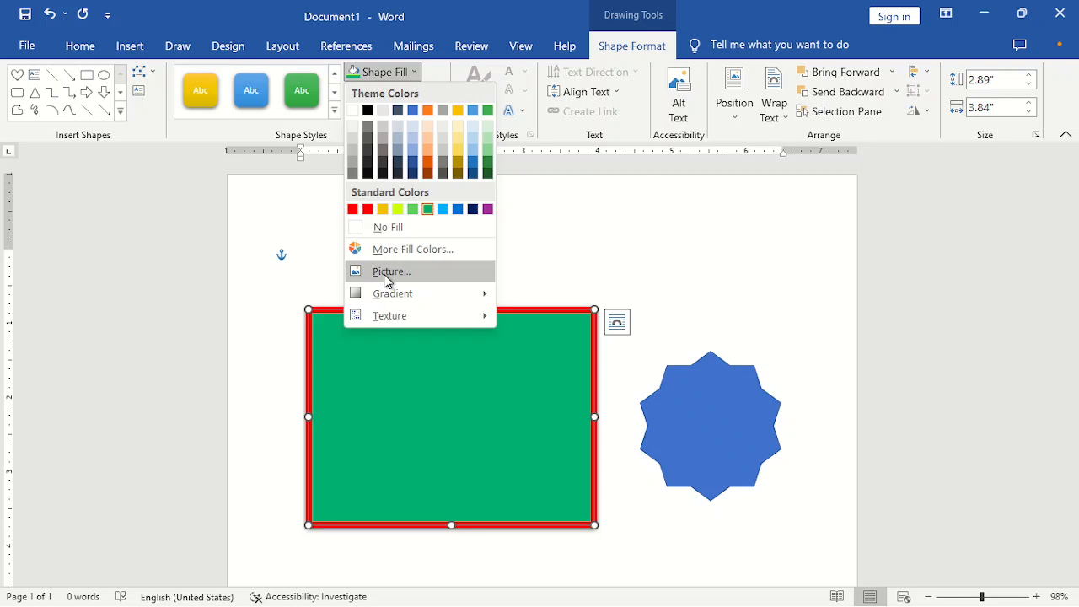
left_click(388, 272)
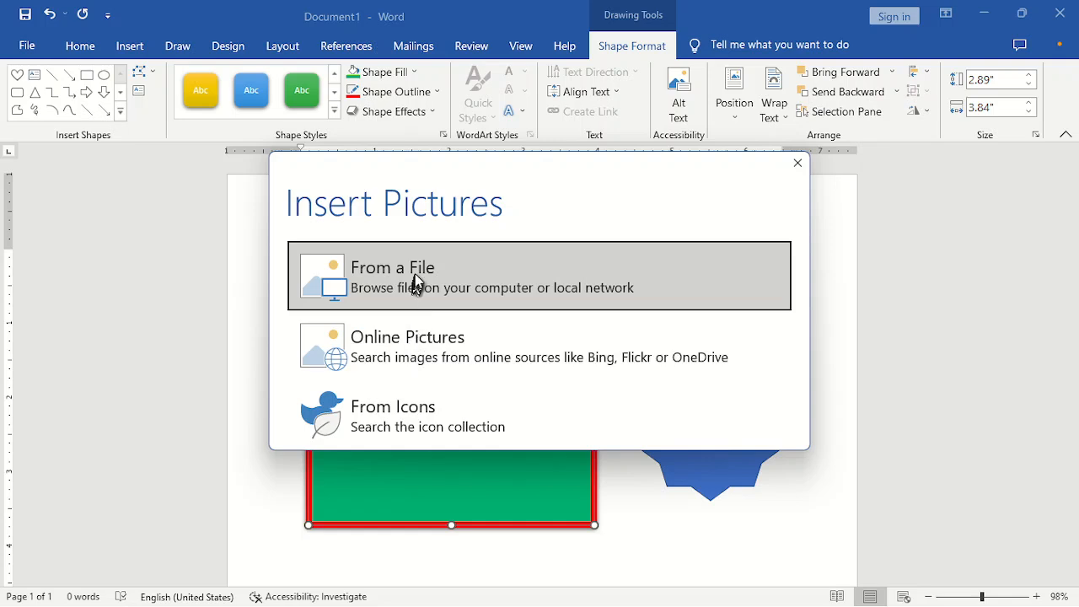
left_click(417, 281)
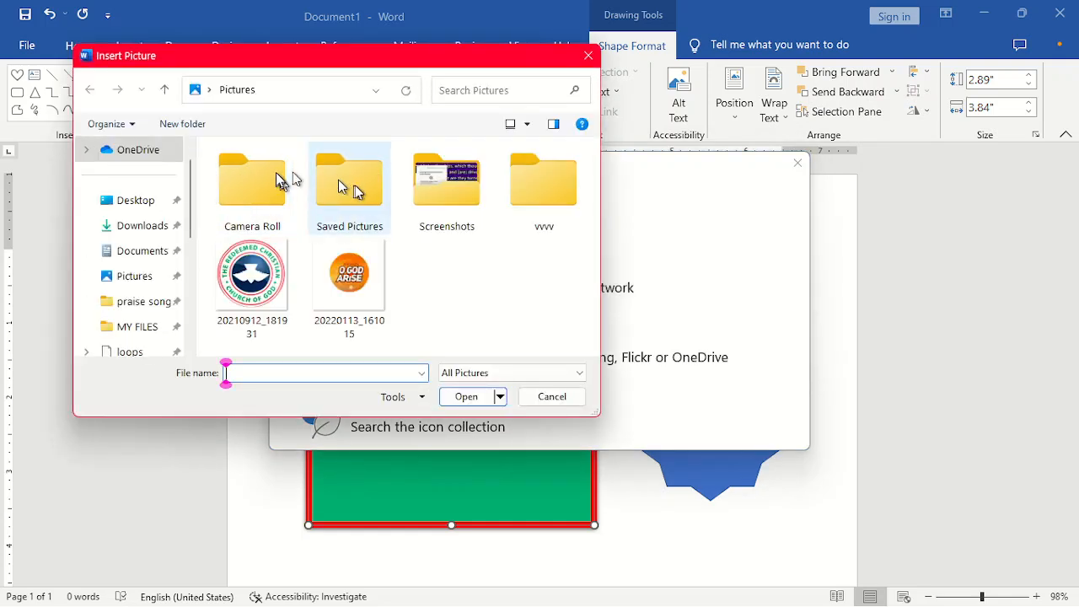
left_click(154, 325)
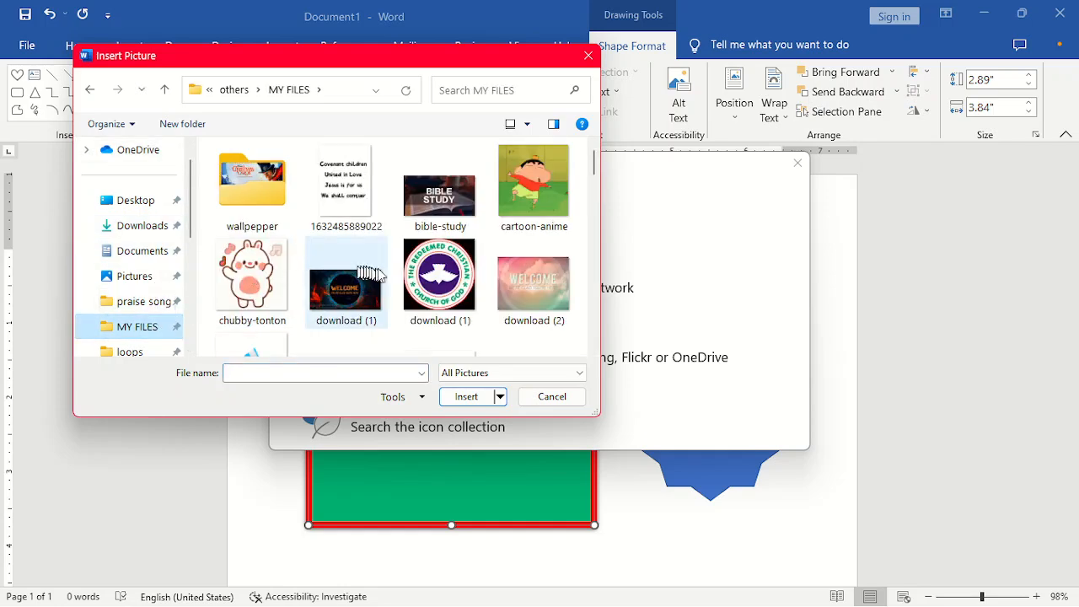
left_click(352, 288)
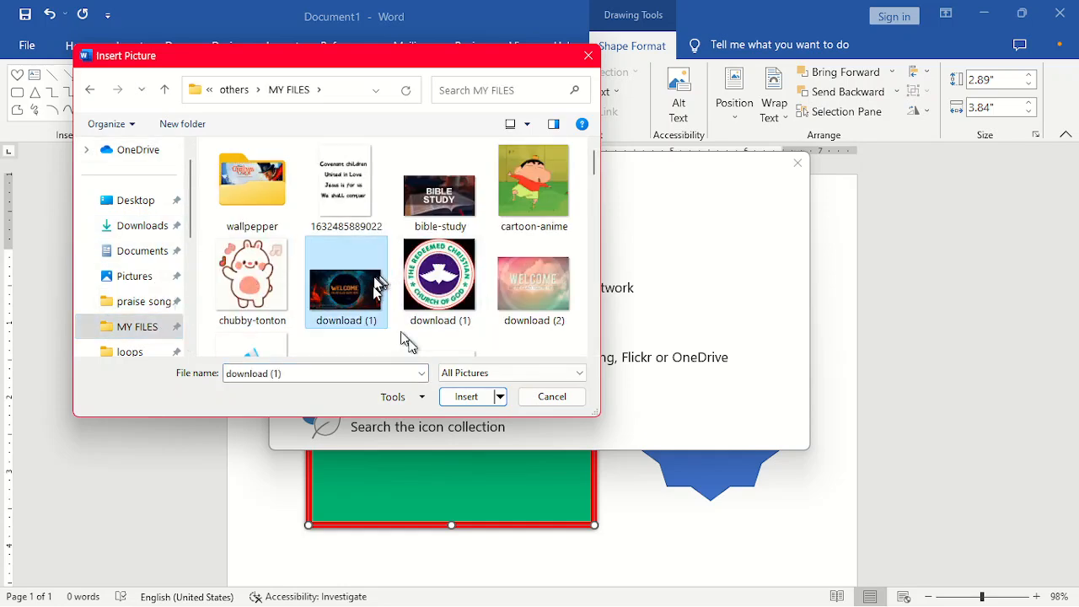
left_click(462, 397)
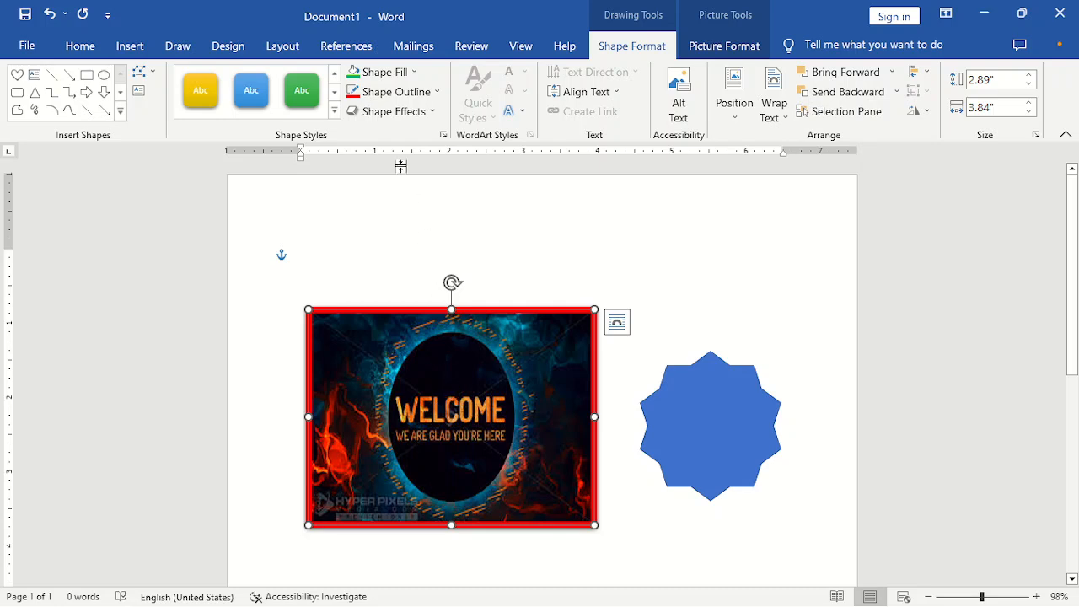
Fill the rectangle with the dark green marble texture.
left_click(404, 74)
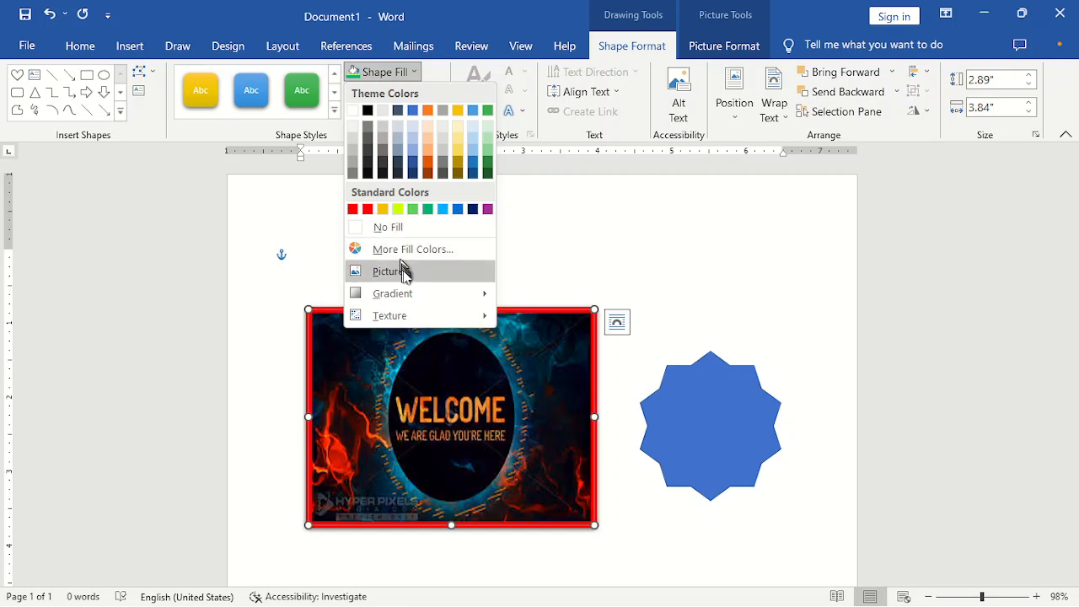
mouse_move(406, 295)
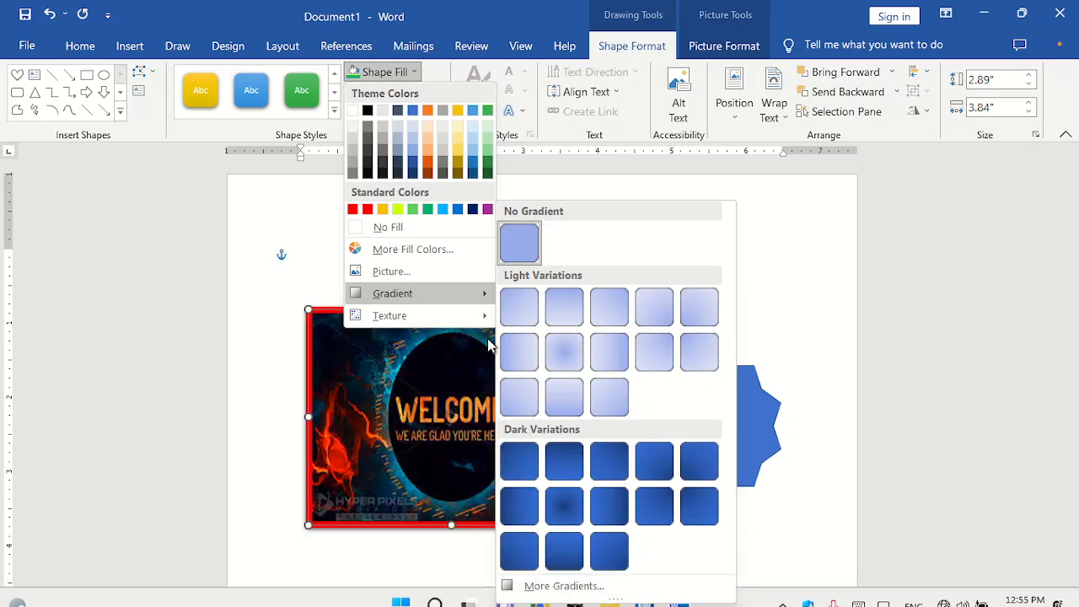
mouse_move(475, 319)
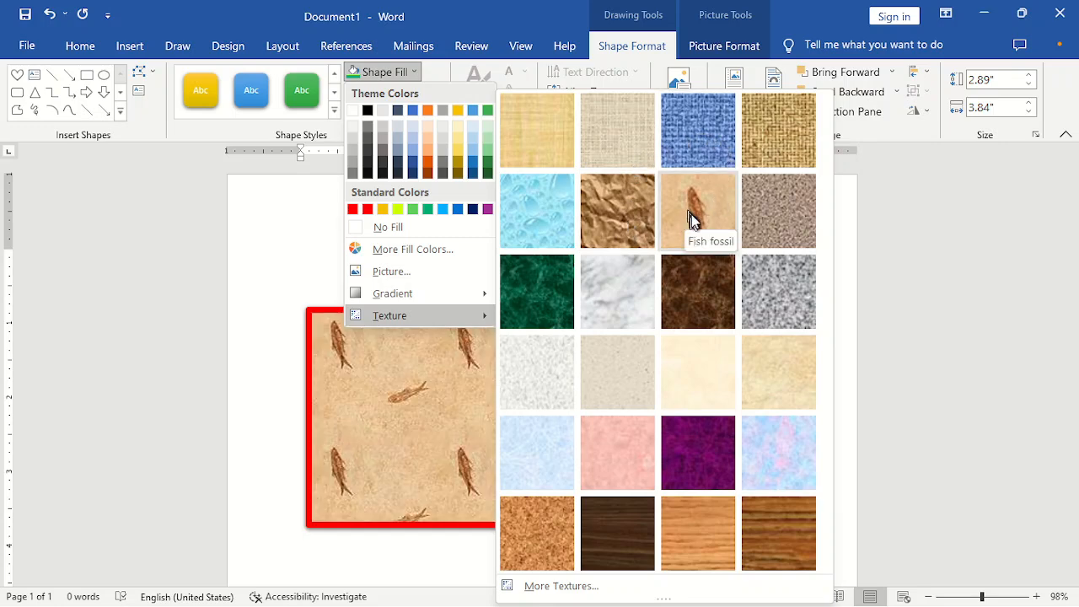
left_click(548, 302)
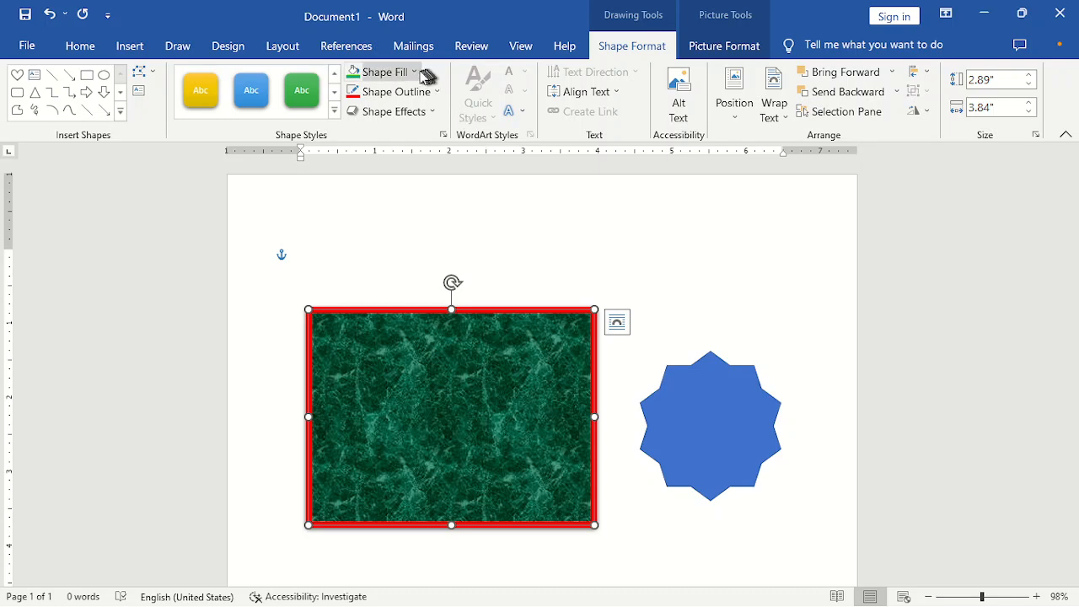
Fill the rectangle with a dark gold theme color and give its red outline the evenly spaced dash style.
left_click(416, 72)
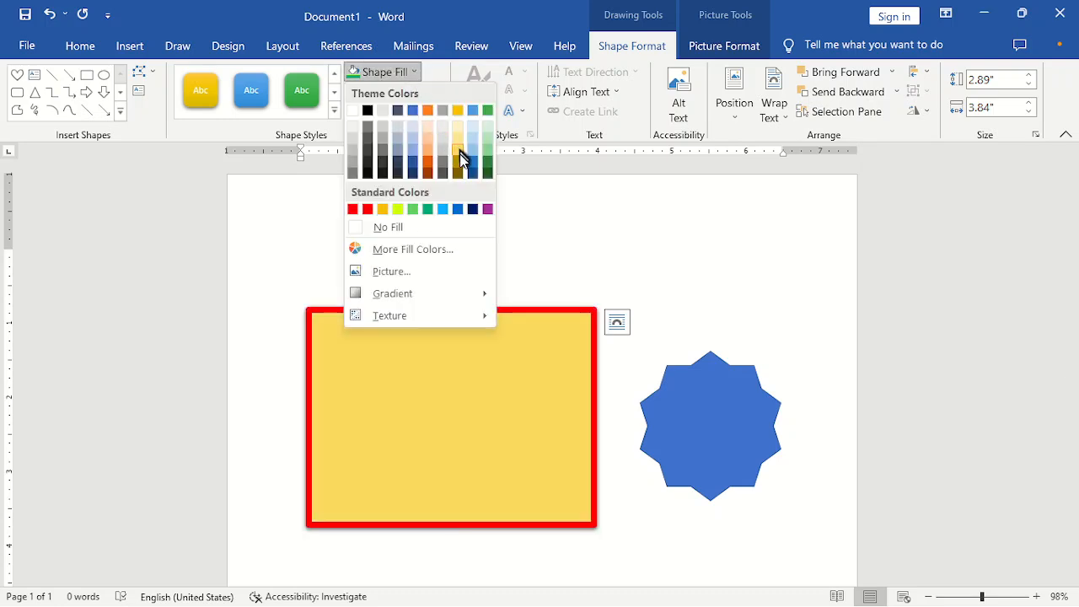
left_click(459, 165)
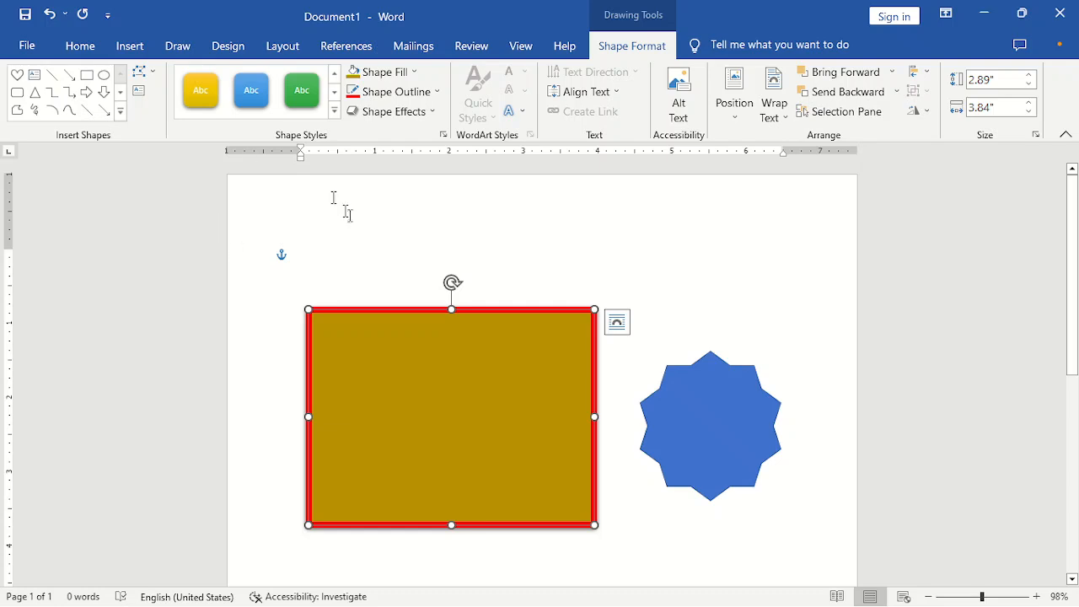
left_click(437, 92)
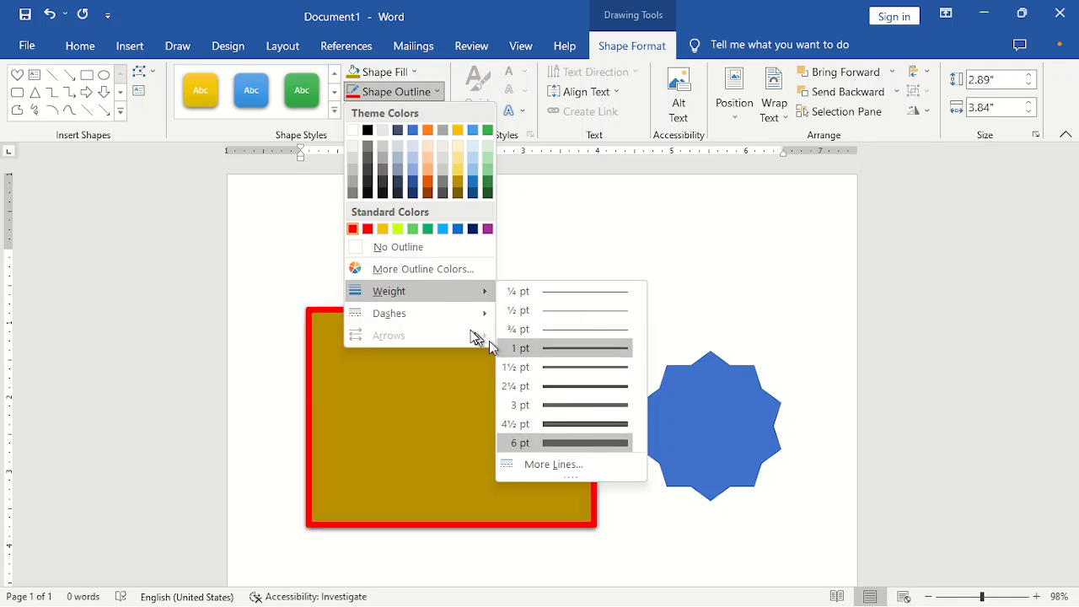
mouse_move(433, 324)
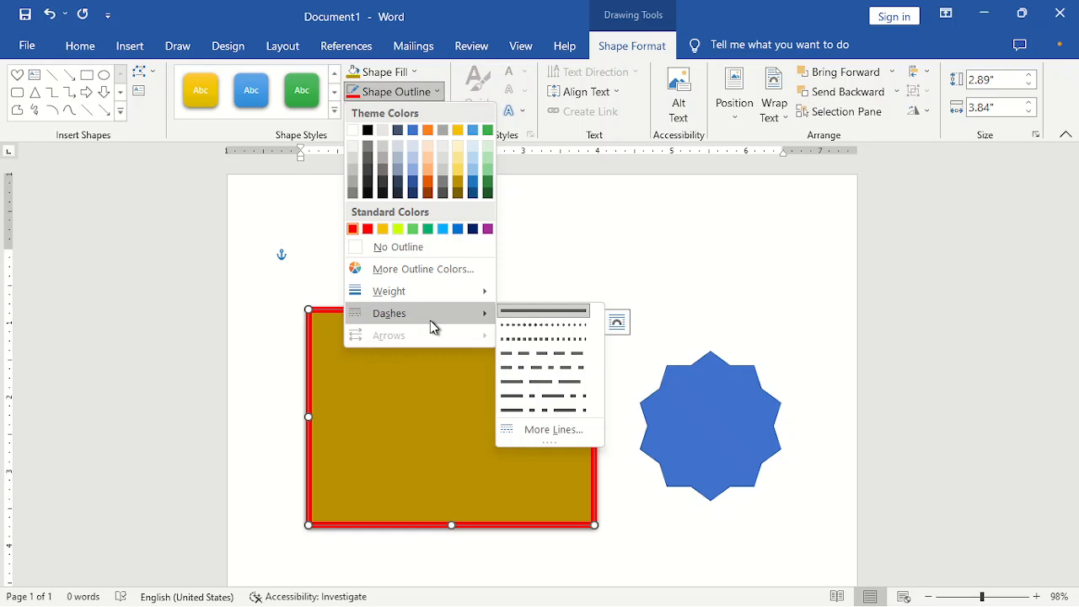
left_click(540, 354)
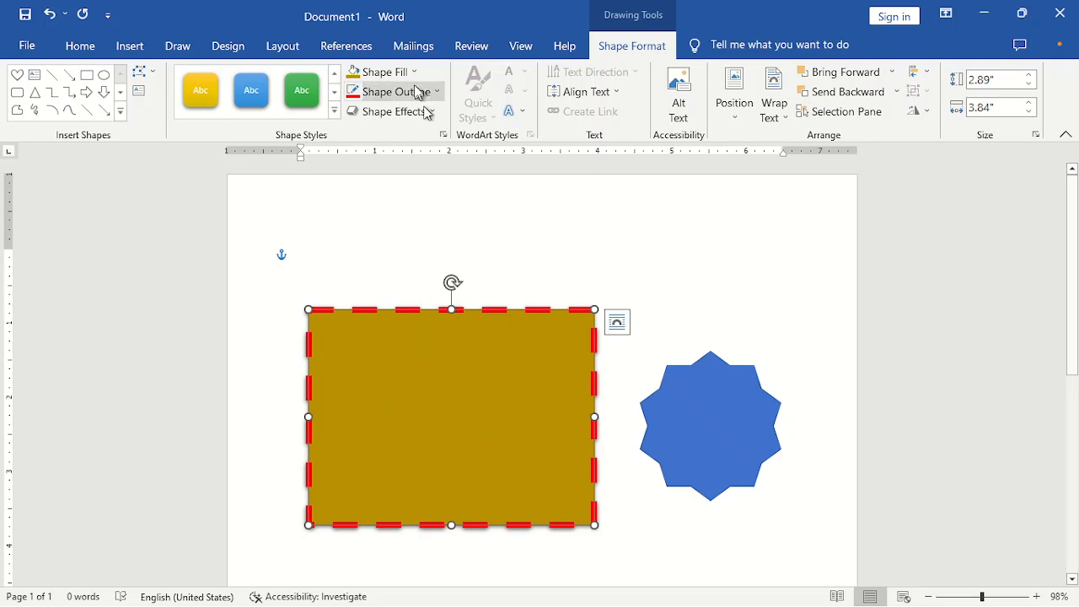
Recolor the rectangle's outline with the standard color Green and set its line style to solid.
left_click(435, 93)
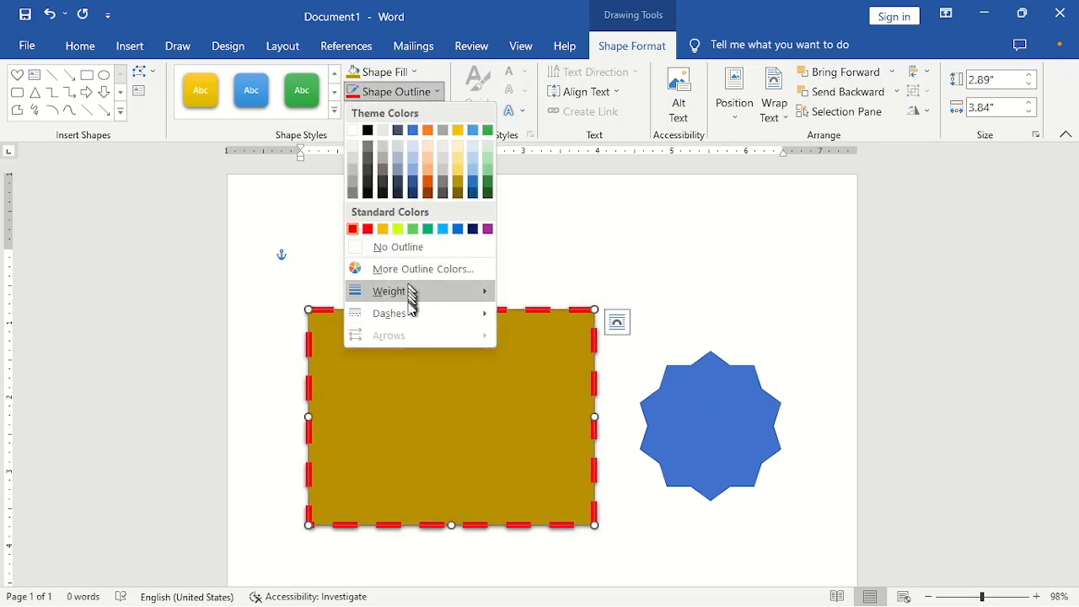
mouse_move(412, 313)
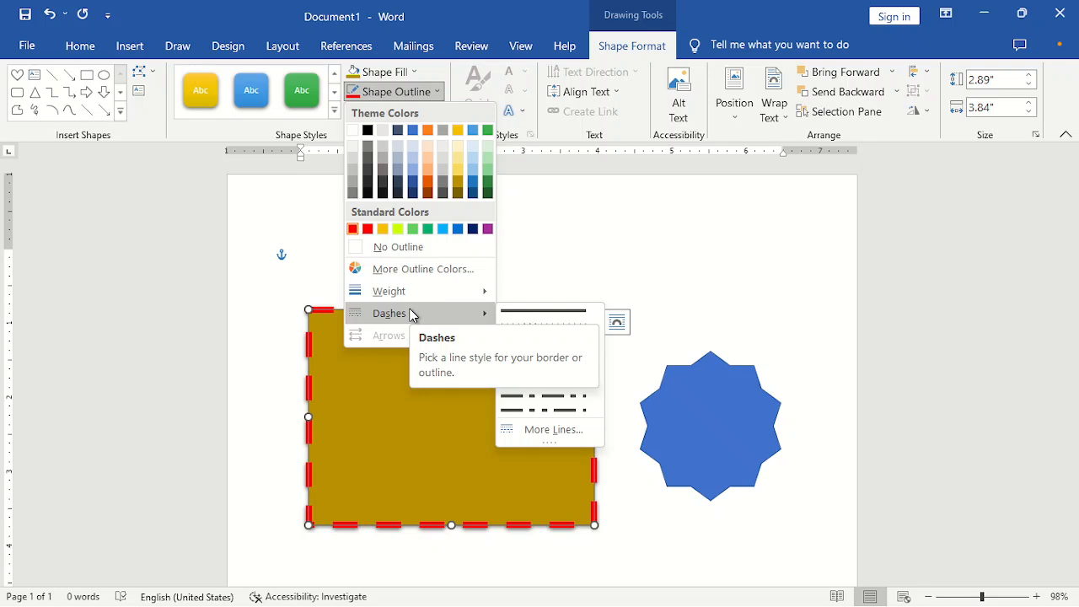
left_click(427, 229)
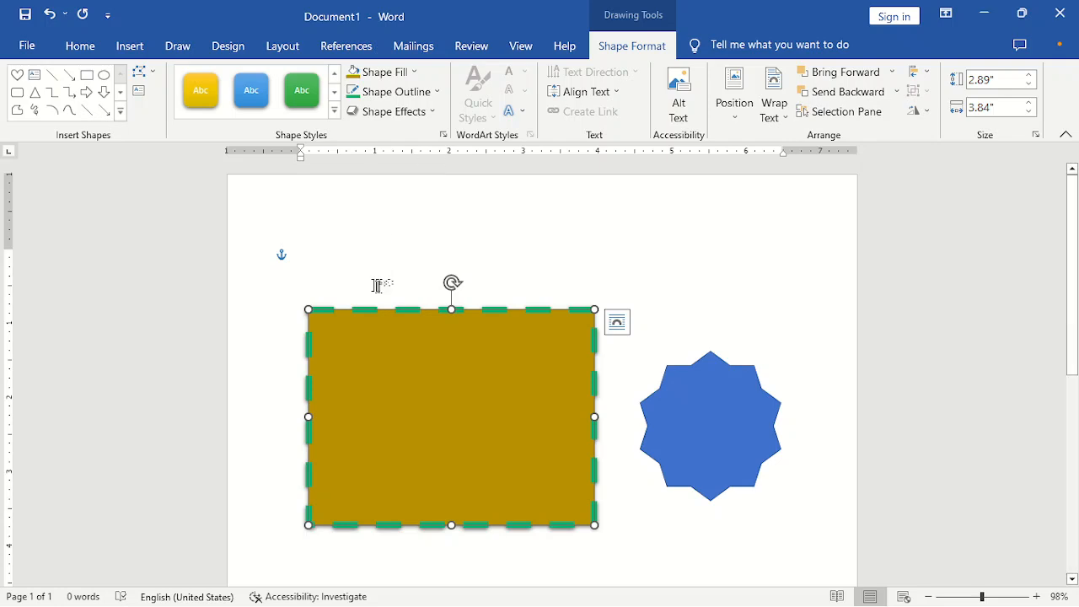
left_click(411, 90)
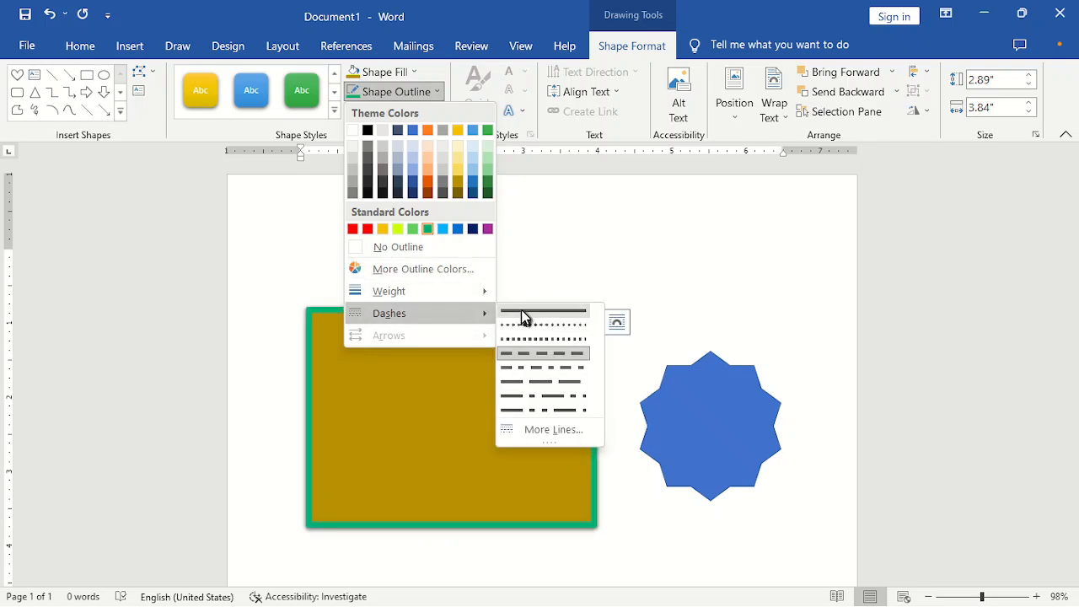
left_click(523, 317)
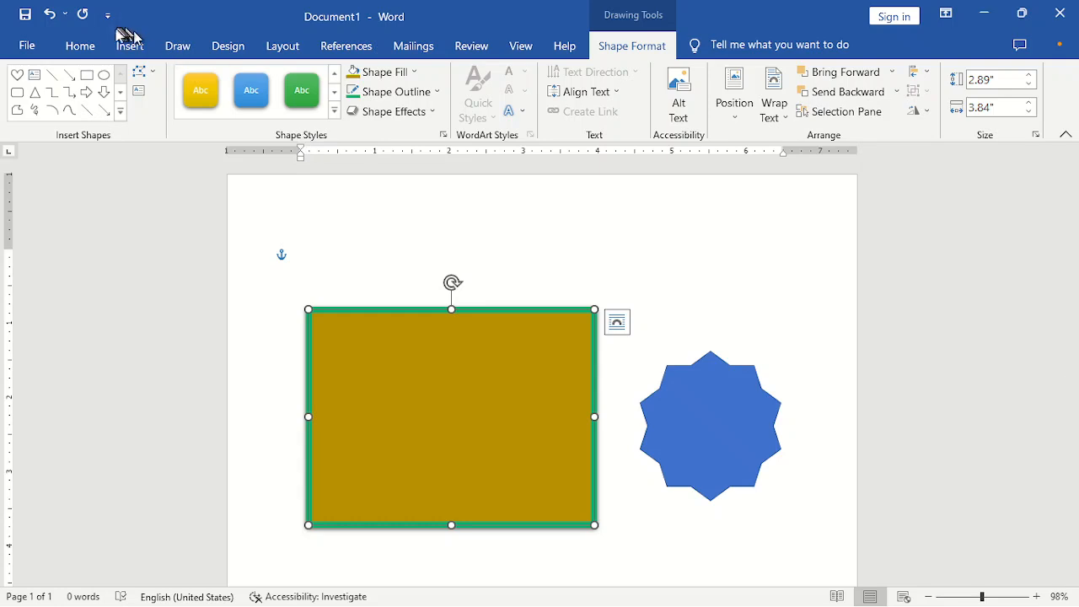
Edit the rectangle's points so the middle of its top edge dips inward, and smooth both sides of the dip into a curve.
left_click(145, 71)
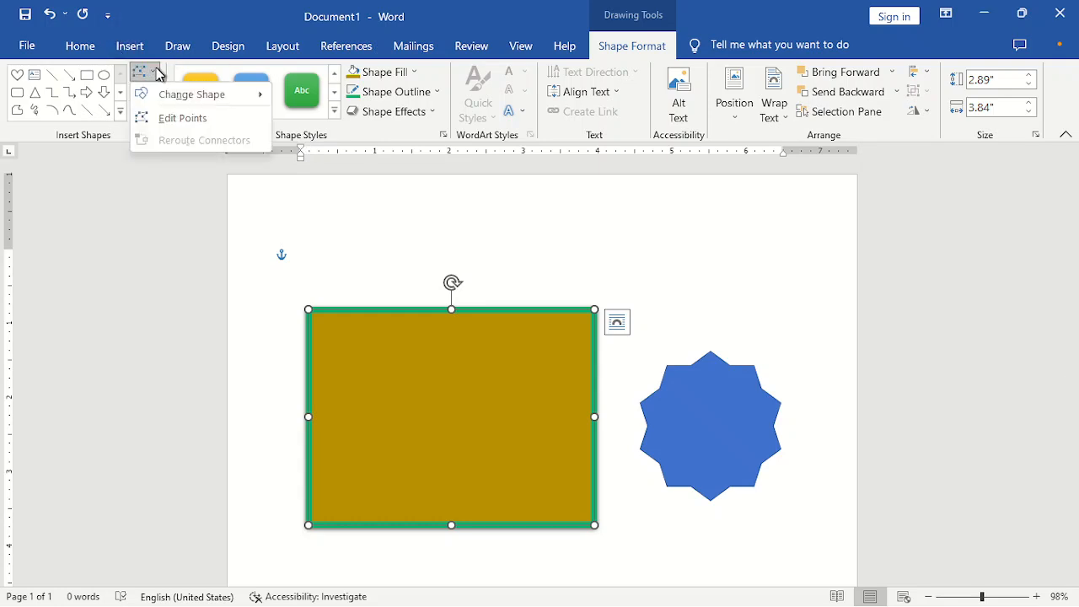
left_click(183, 118)
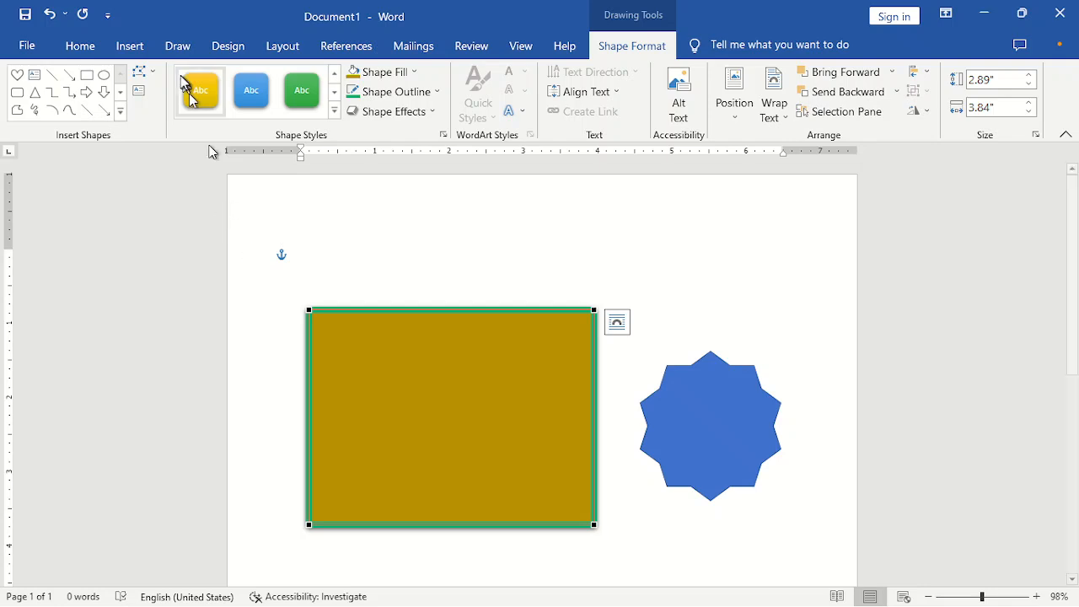
left_click(149, 72)
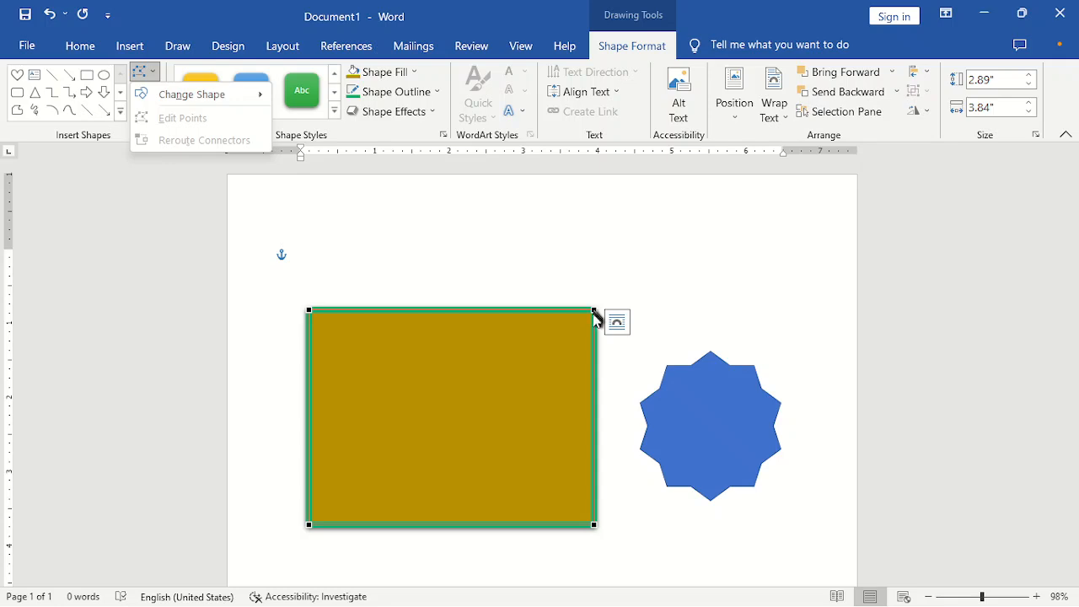
left_click(456, 310)
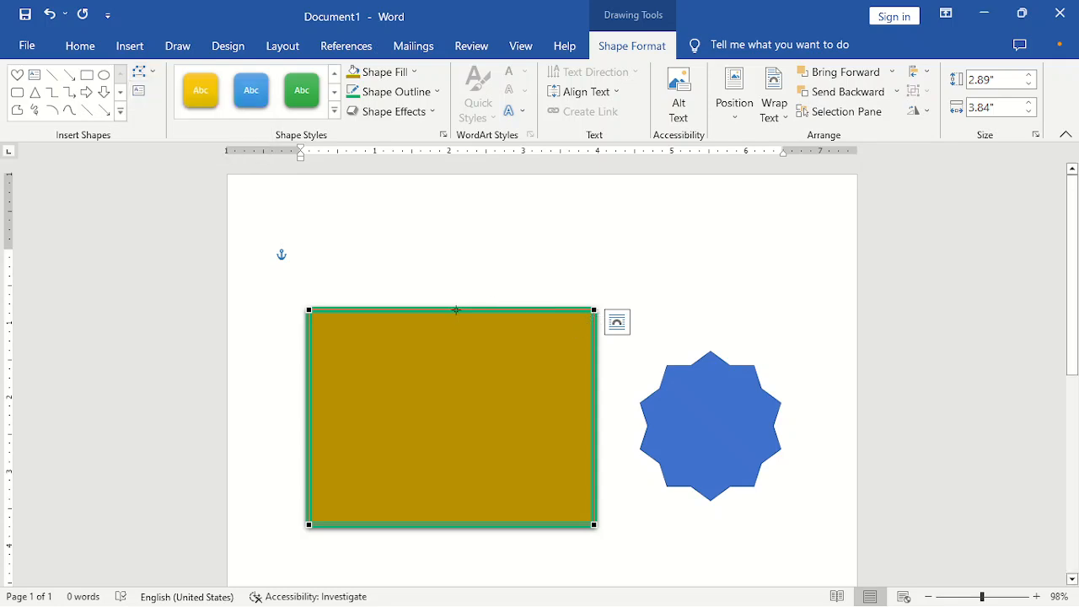
left_click_drag(456, 310, 453, 410)
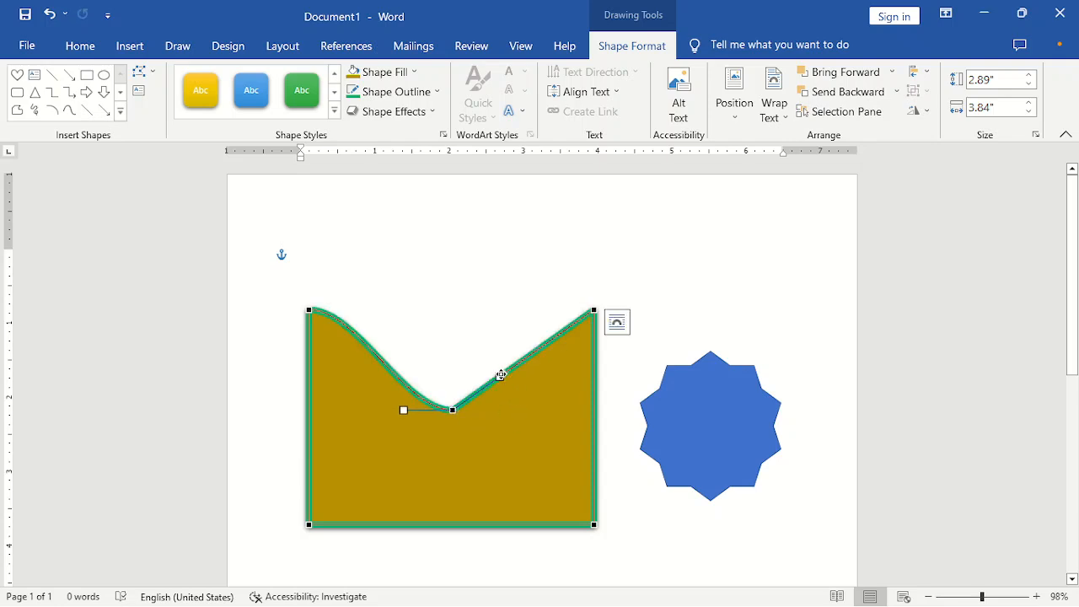
left_click_drag(501, 374, 515, 392)
left_click_drag(534, 421, 534, 429)
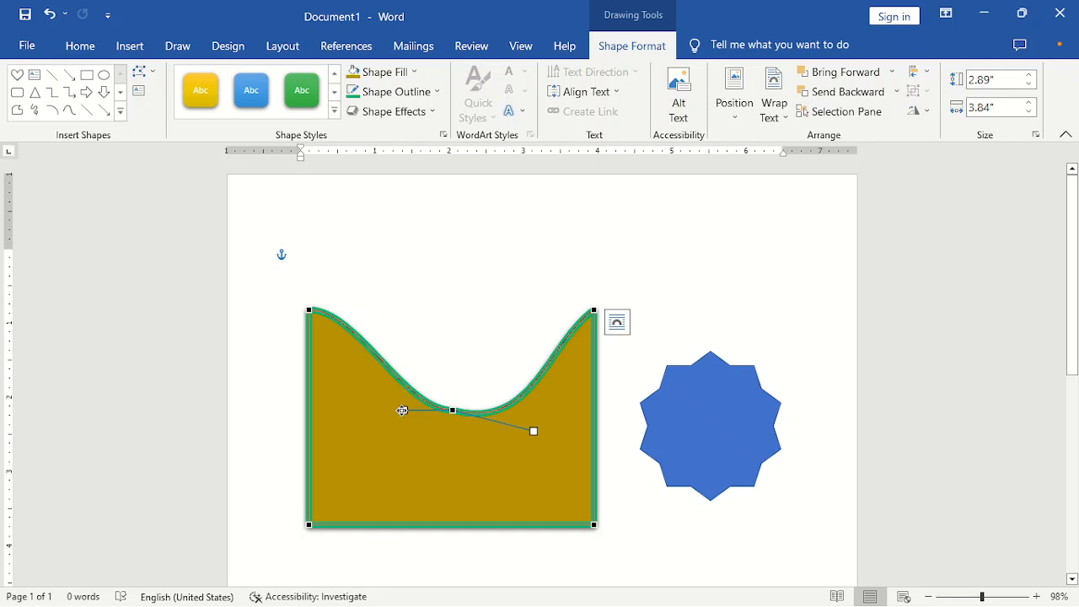
left_click_drag(401, 412, 400, 416)
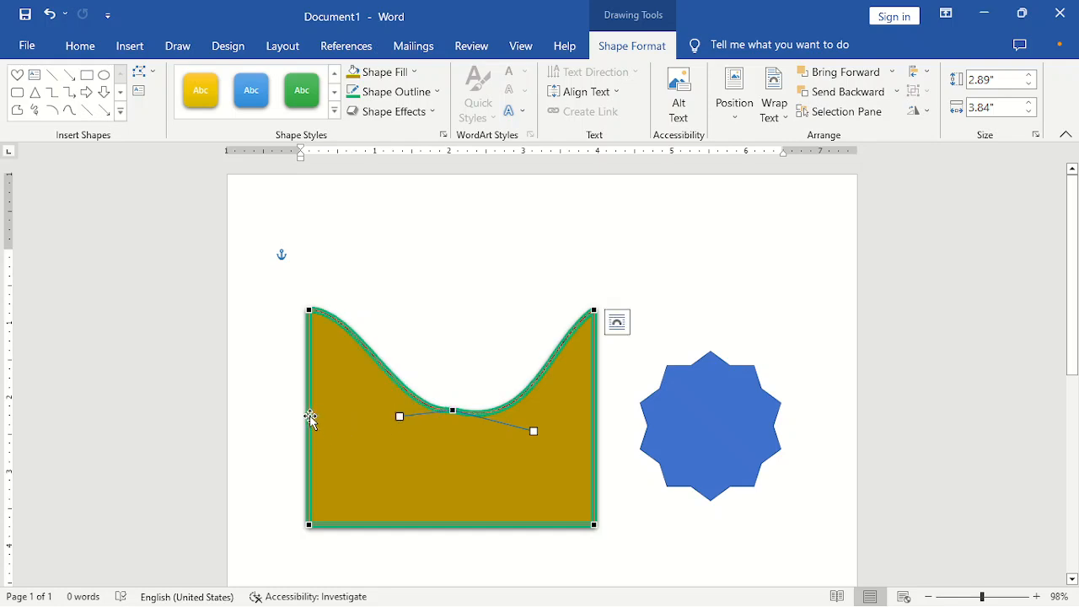
Reshape the sides by pulling the left edge's middle inward and the right edge's outward, and shift the upper-left corner inward, ending point editing.
left_click_drag(309, 414, 387, 418)
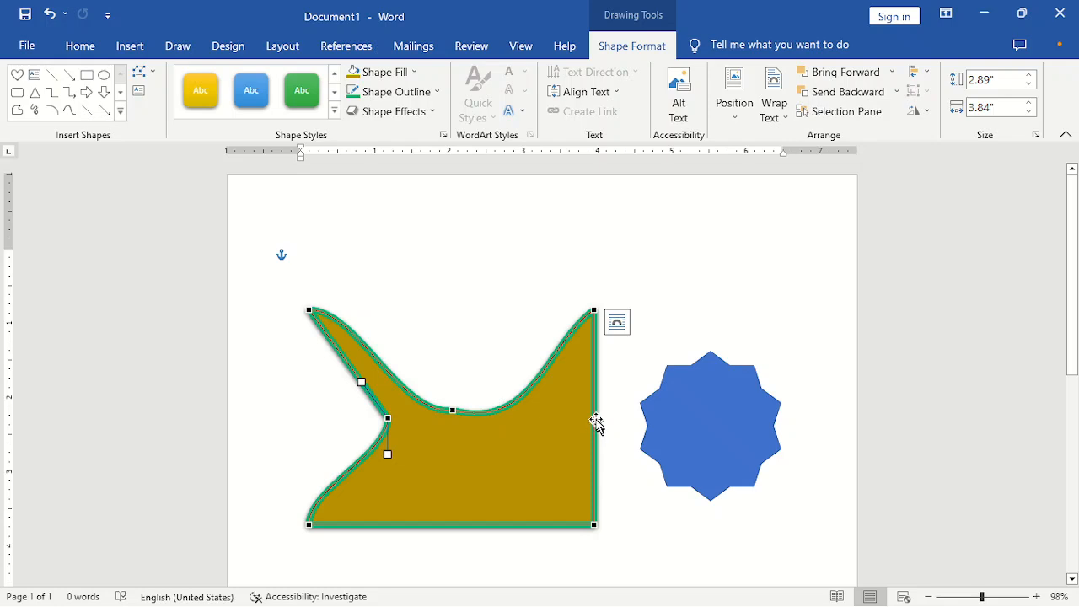
left_click_drag(597, 427, 638, 436)
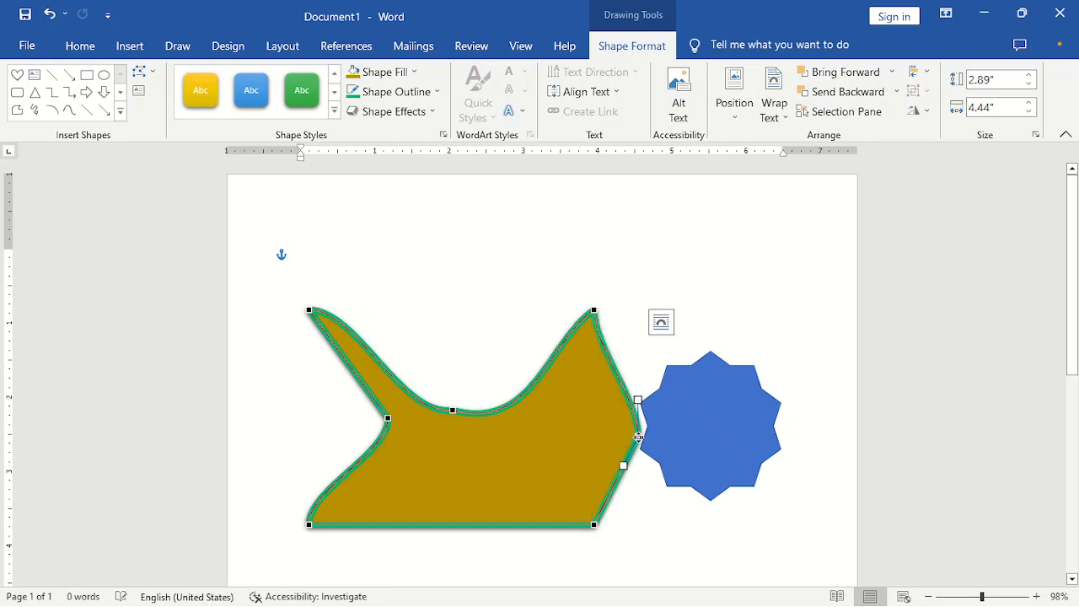
left_click(310, 310)
left_click_drag(336, 344, 364, 361)
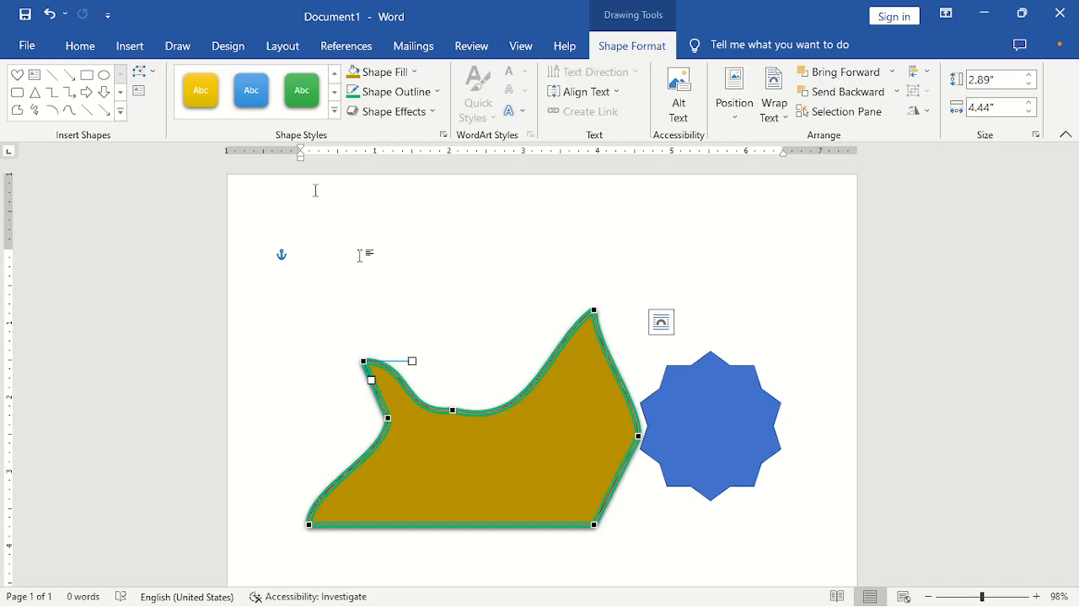
left_click(298, 251)
Select the reshaped gold shape and open the Change Shape gallery for it.
left_click(447, 413)
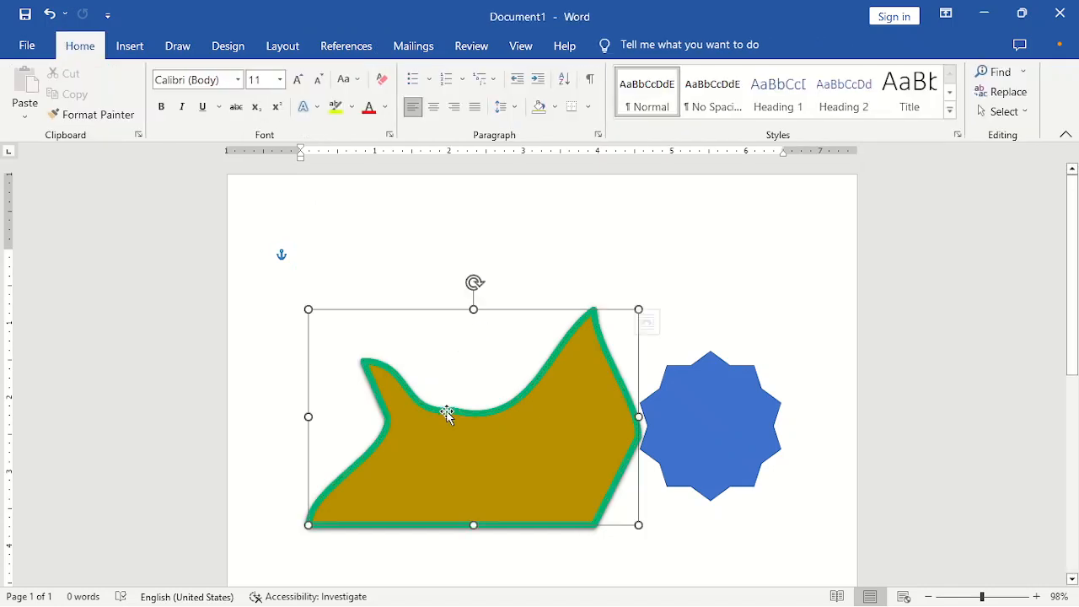
left_click(628, 48)
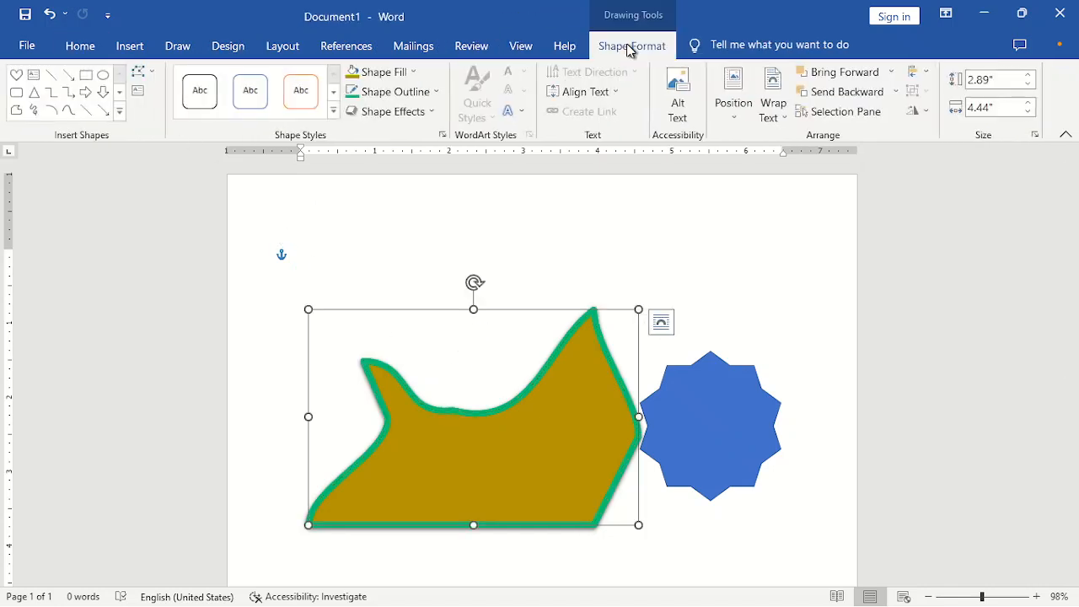
left_click(141, 72)
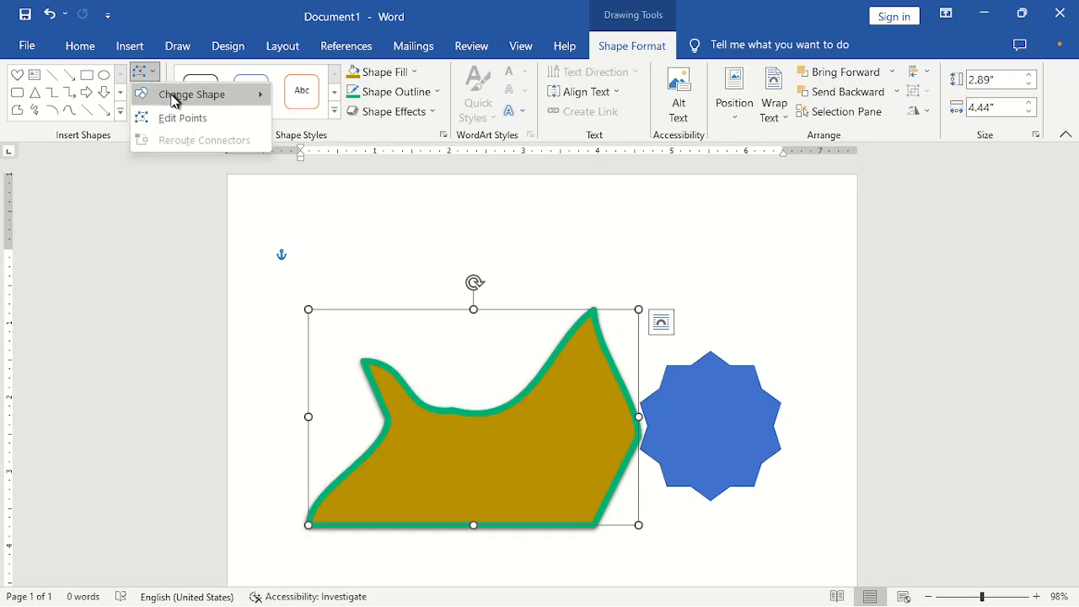
mouse_move(174, 99)
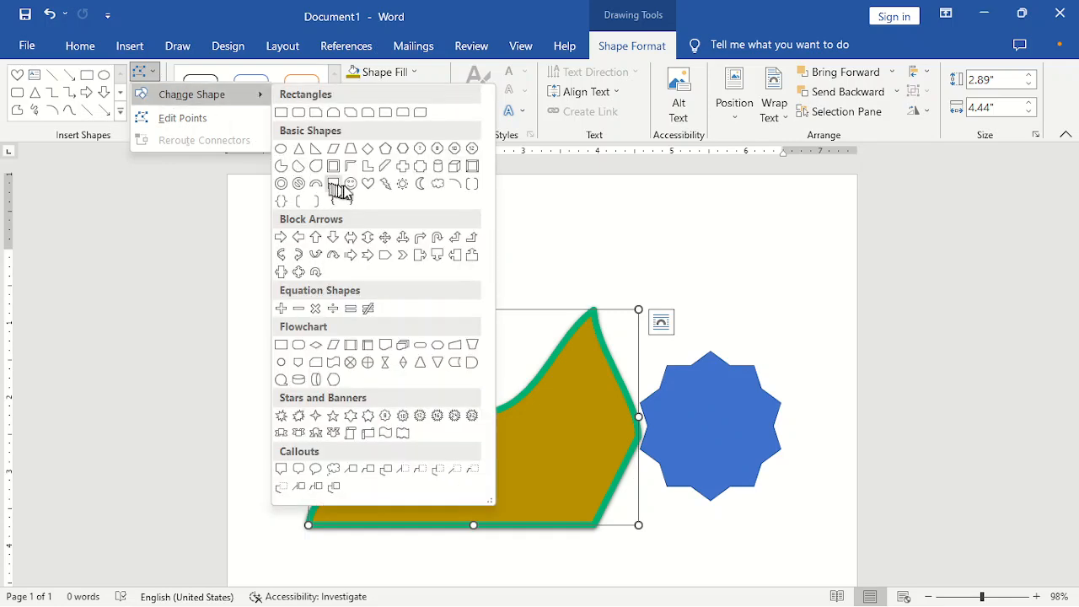